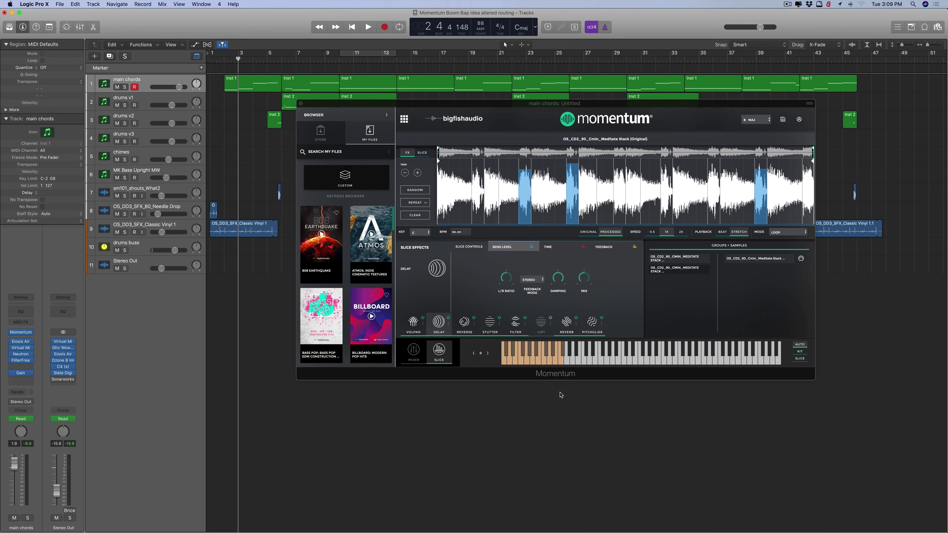
Play the arrangement from the start and reposition the Momentum window so the track regions are uncovered
left_click_drag(480, 109, 476, 155)
left_click(258, 363)
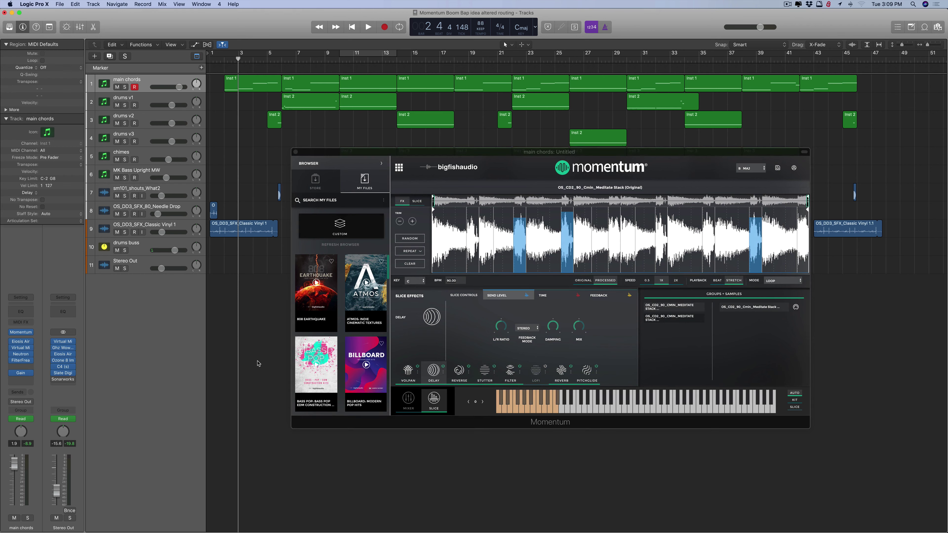
key("Return")
key("space")
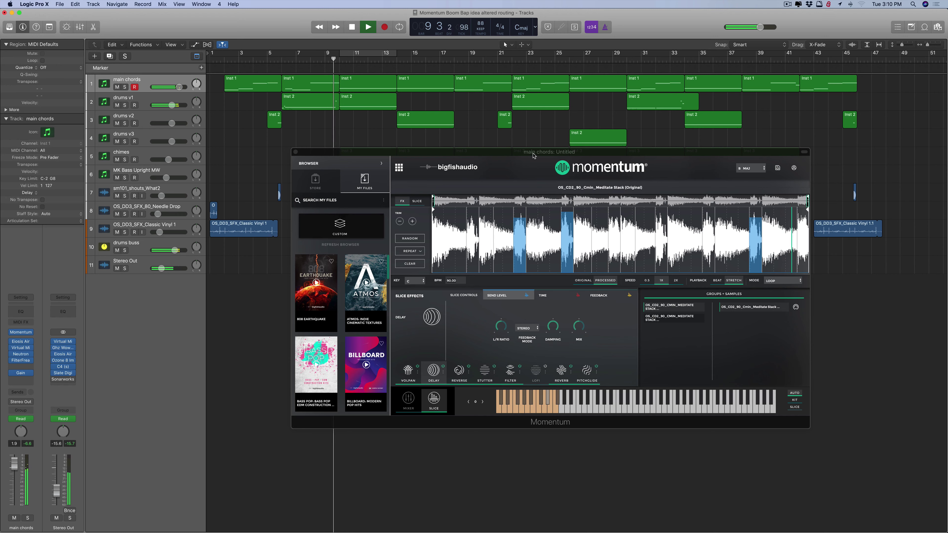
left_click_drag(533, 156, 508, 152)
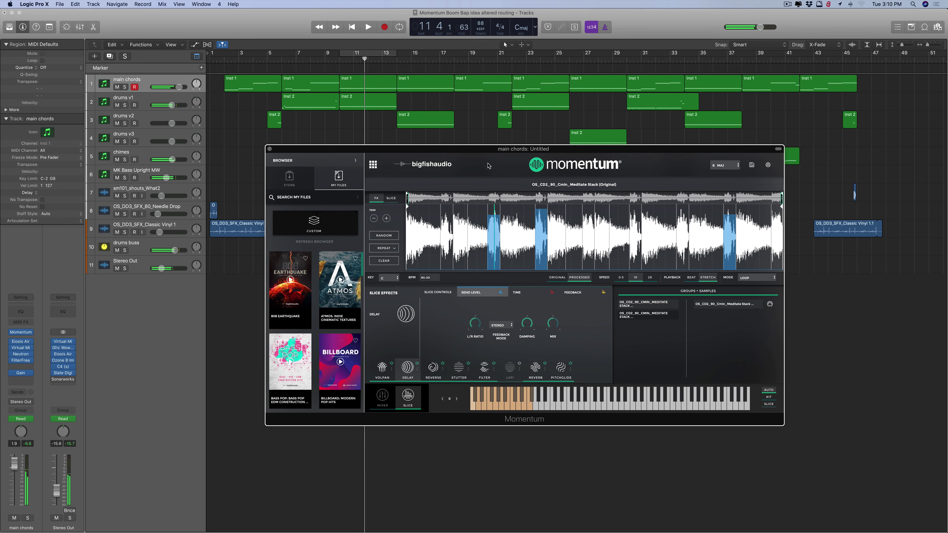
left_click_drag(499, 157, 494, 250)
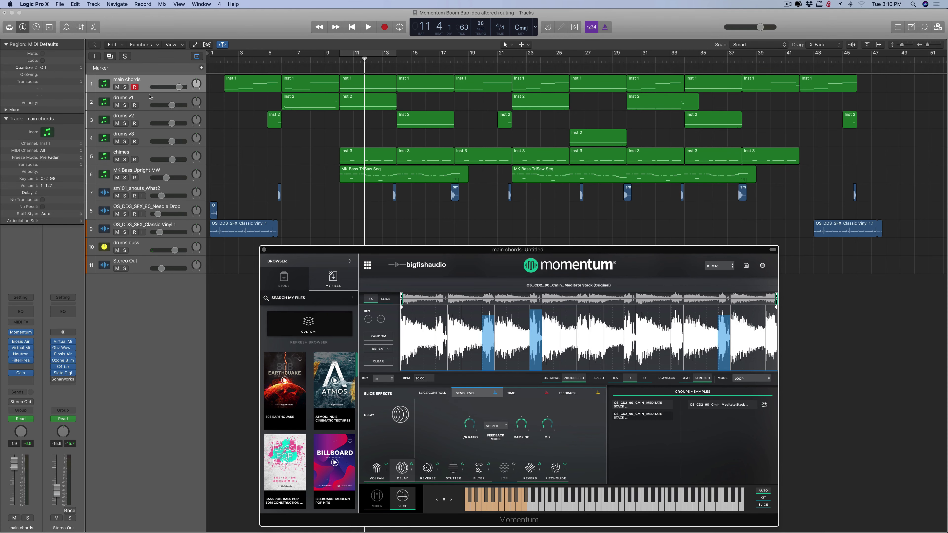
Review the instruments loaded on the drums v1, drums v2, chimes and MK Bass Upright MW tracks
left_click(150, 98)
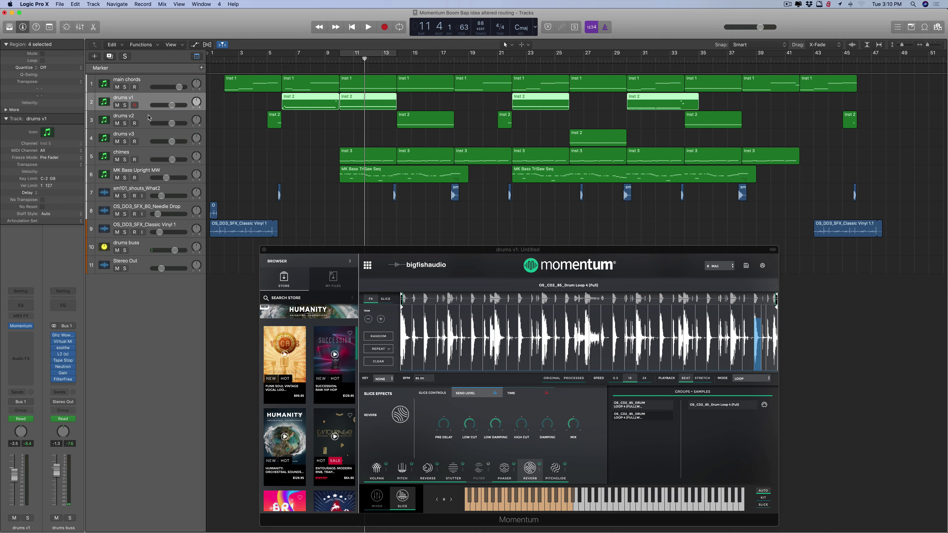
left_click(149, 117)
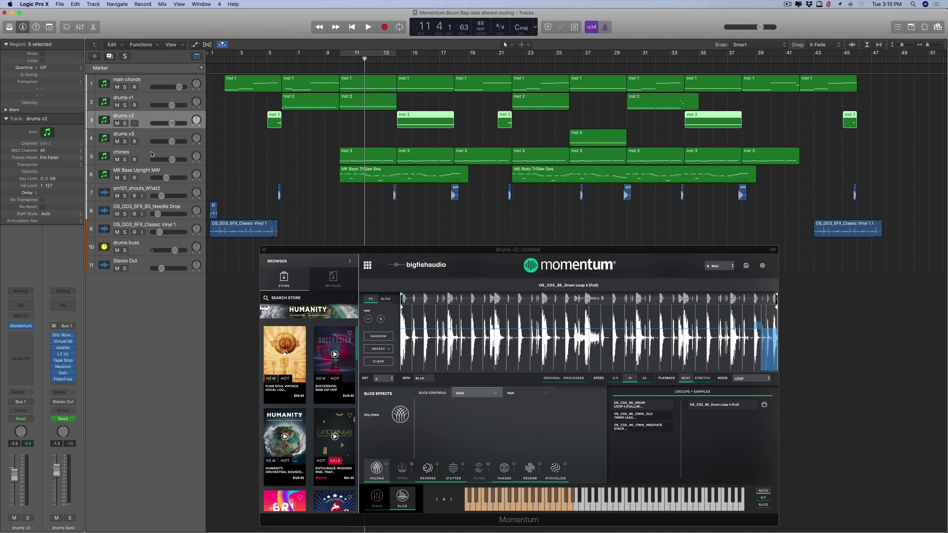
left_click(152, 154)
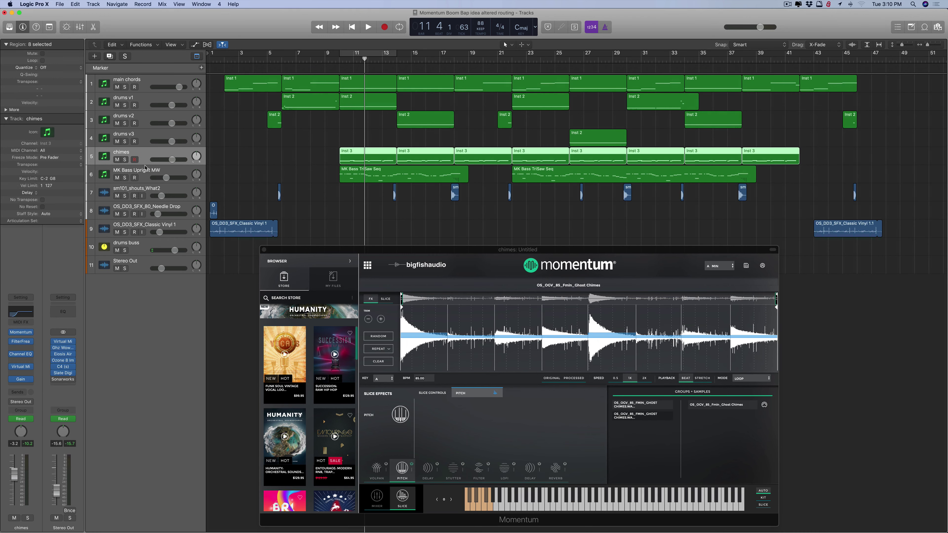
left_click(149, 171)
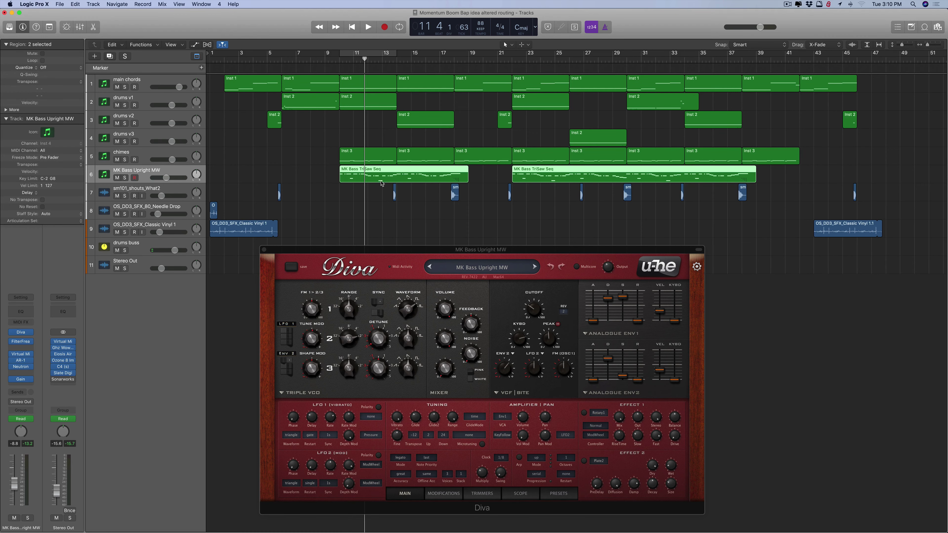
Set the cycle range to bars 2 to 6 and solo the main chords track
left_click(127, 79)
left_click_drag(437, 250, 418, 123)
left_click_drag(225, 55, 284, 56)
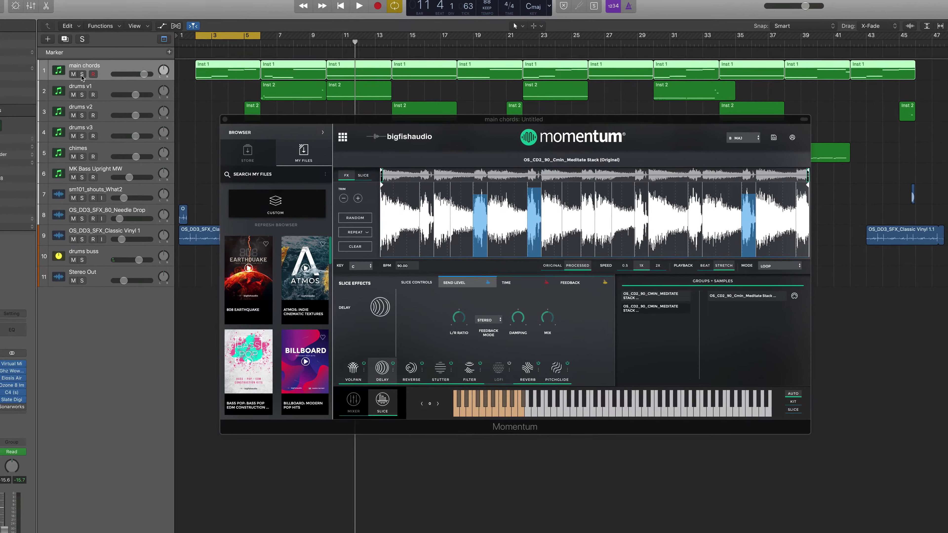
left_click(82, 75)
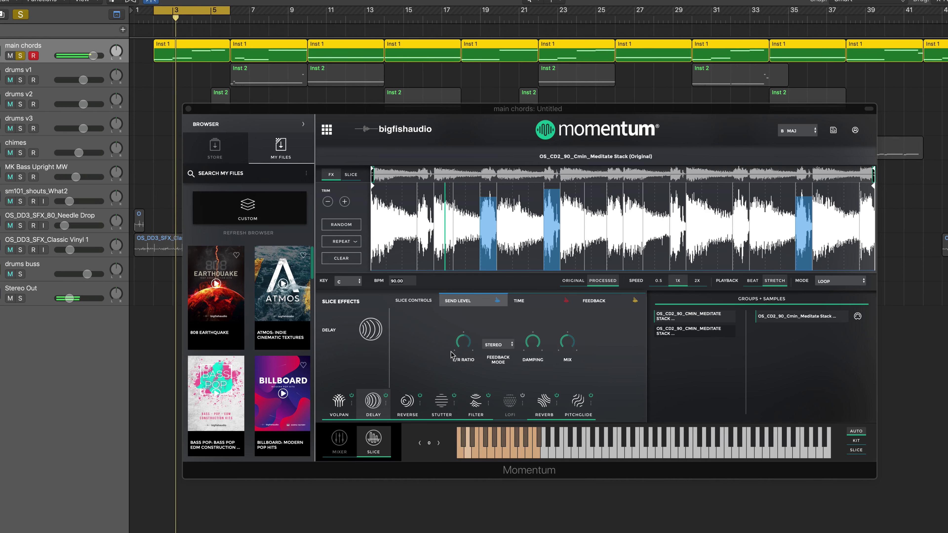
Review the Reverse, Filter and VolPan slice effects of the main chords sample during playback
left_click(406, 403)
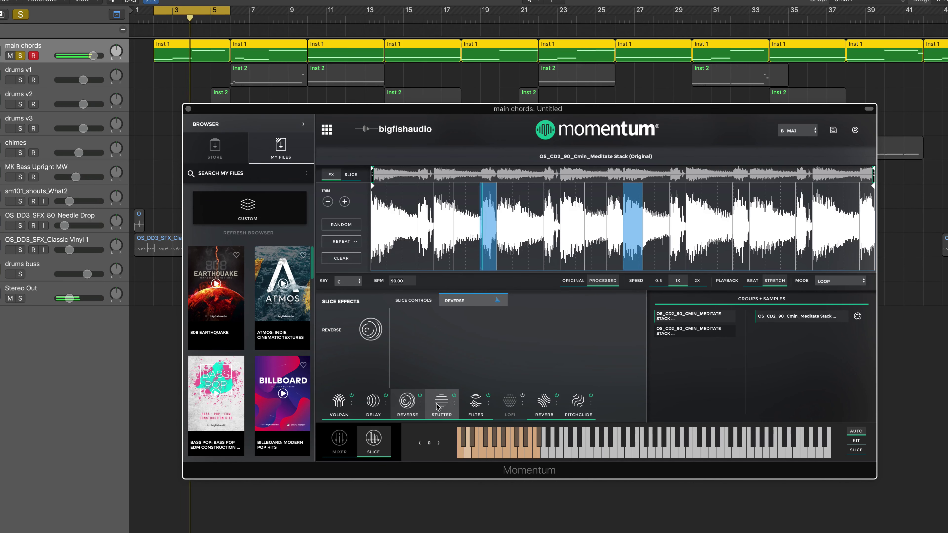
left_click(475, 401)
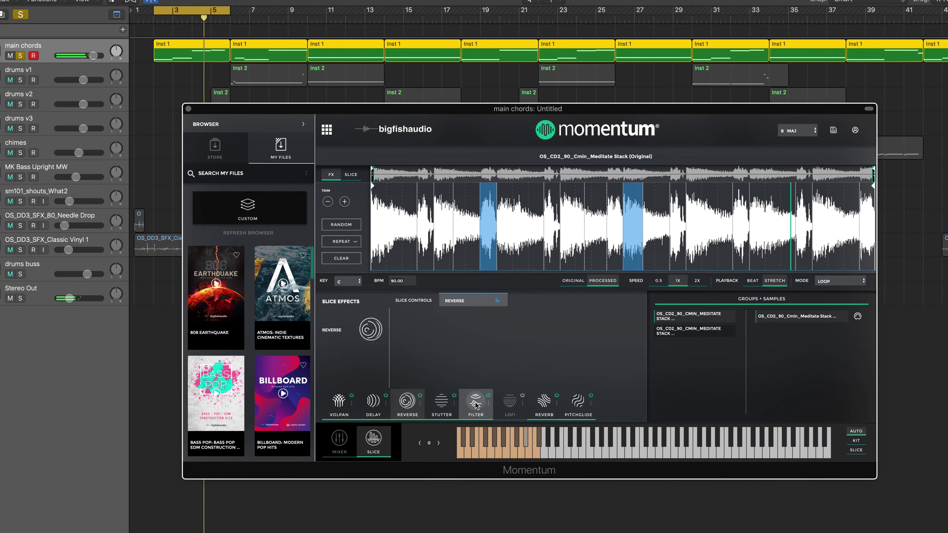
left_click(339, 401)
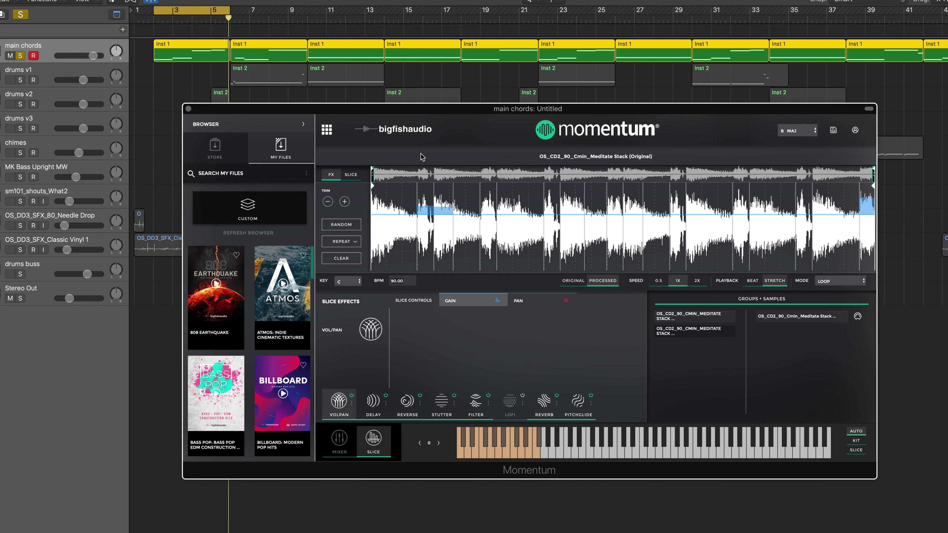
Audition the first slice of the second Meditate Stack group, which has no effects, and return to the first group
left_click(686, 334)
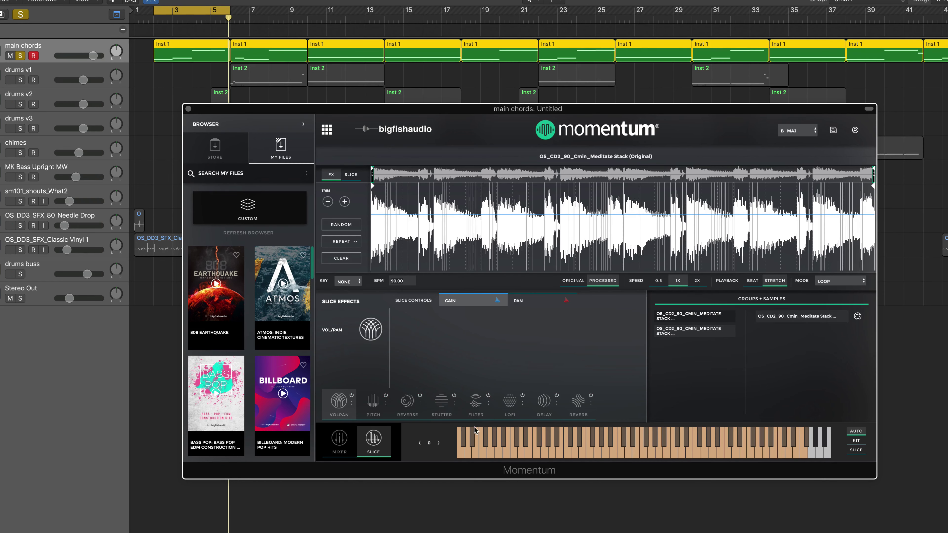
left_click(459, 453)
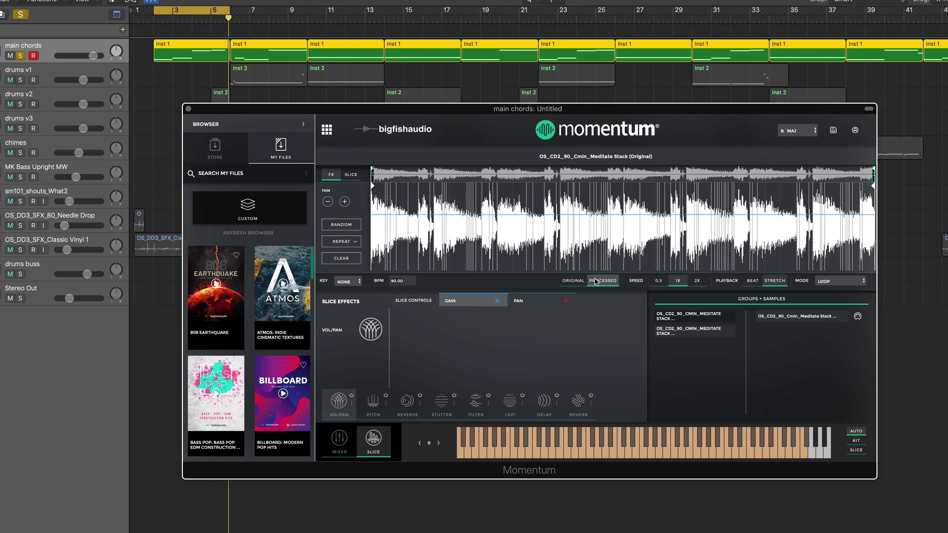
left_click(717, 318)
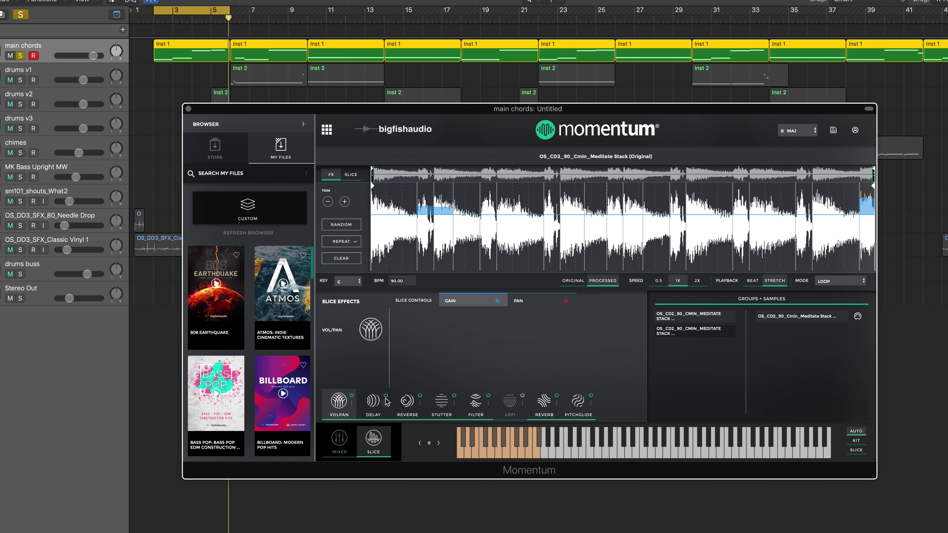
Review the Delay and Reverb send levels of the main chords slices and audition slices with these effects
left_click(374, 402)
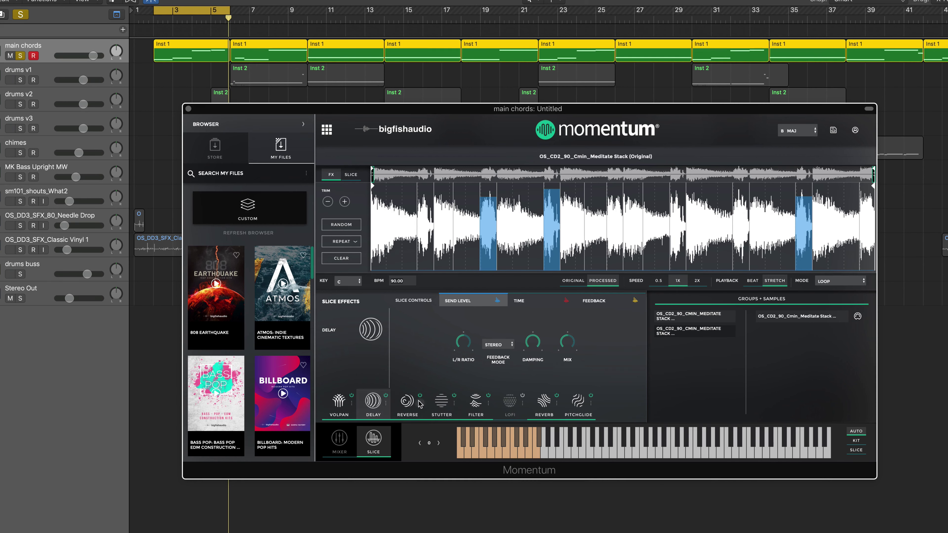
left_click(479, 447)
left_click(544, 401)
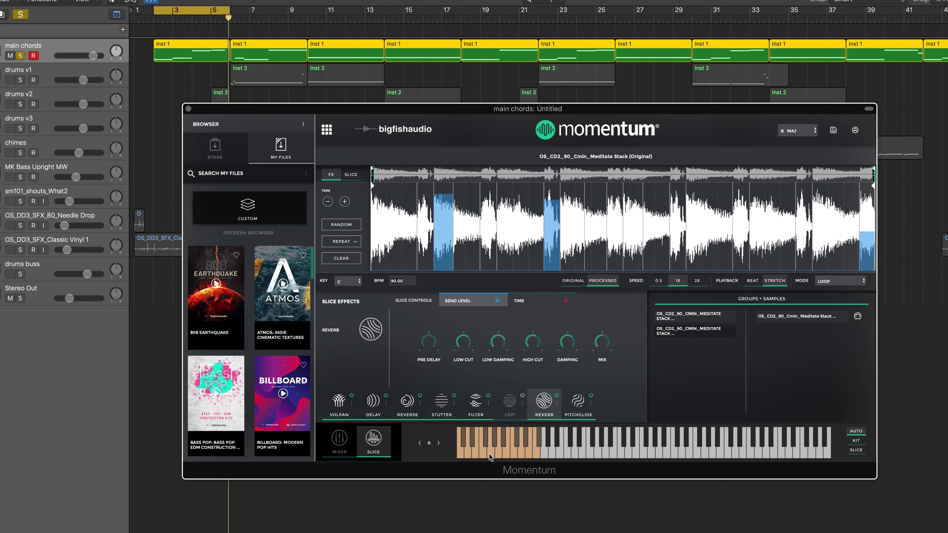
left_click(482, 453)
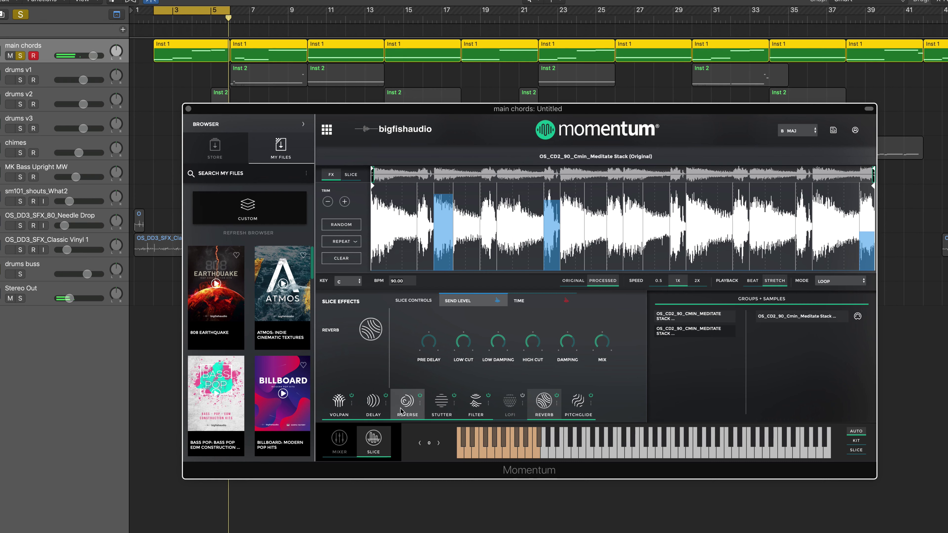
Audition main chords slices while viewing their Reverse and Stutter effect settings
left_click(406, 403)
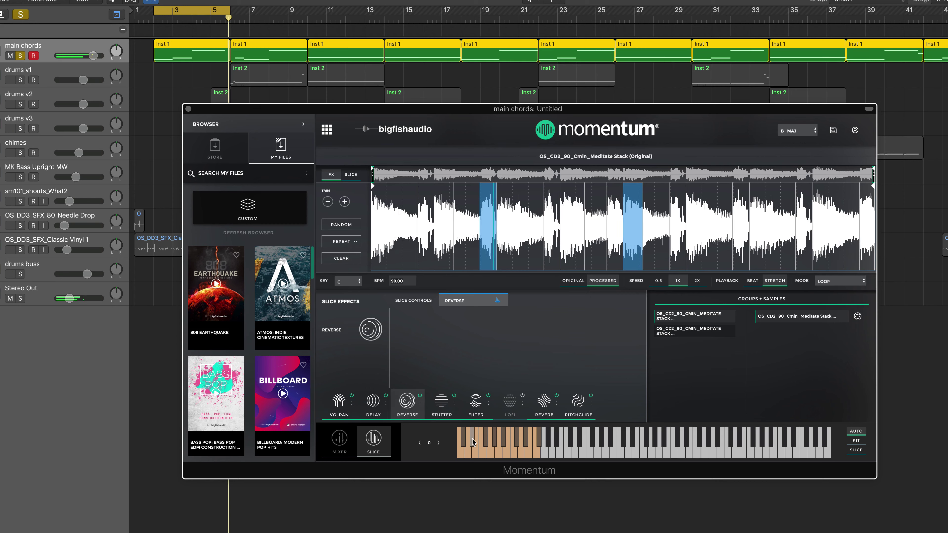
left_click_drag(472, 438, 472, 439)
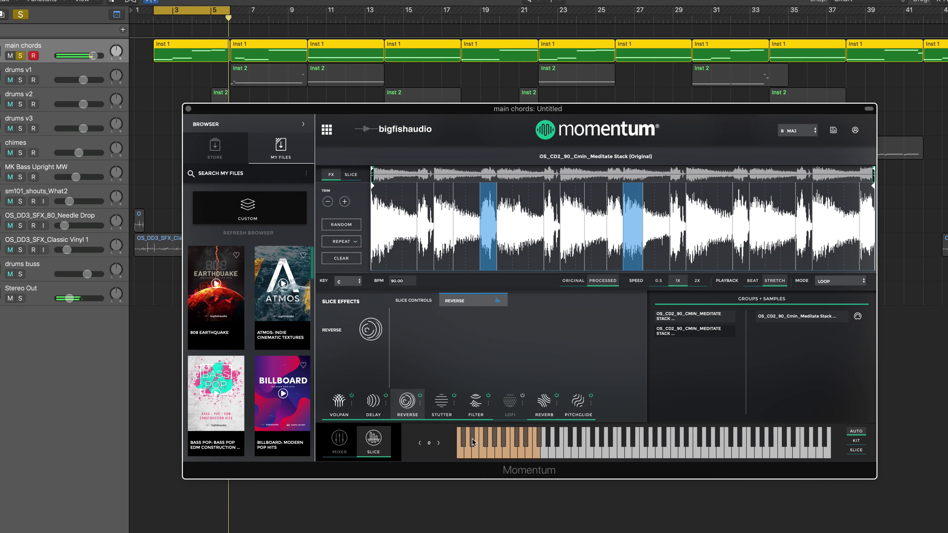
left_click(437, 403)
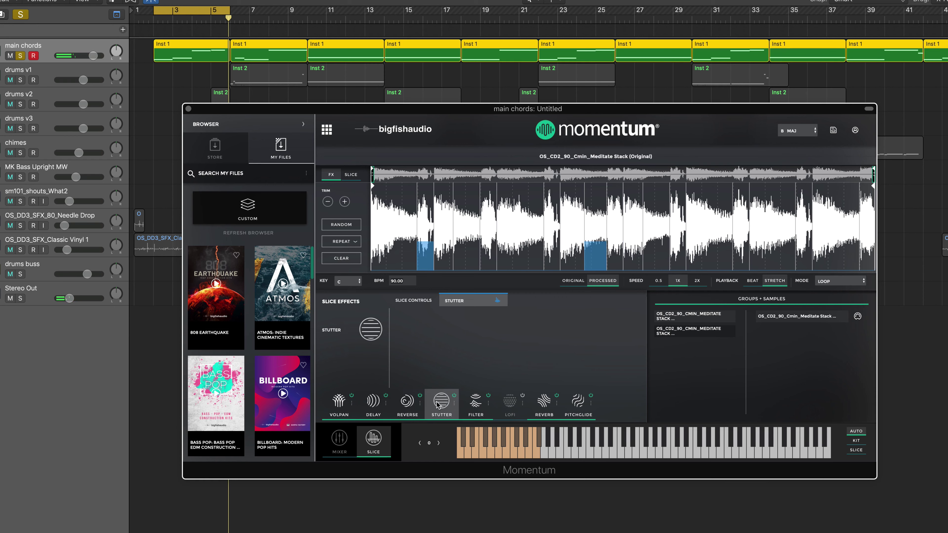
left_click(467, 453)
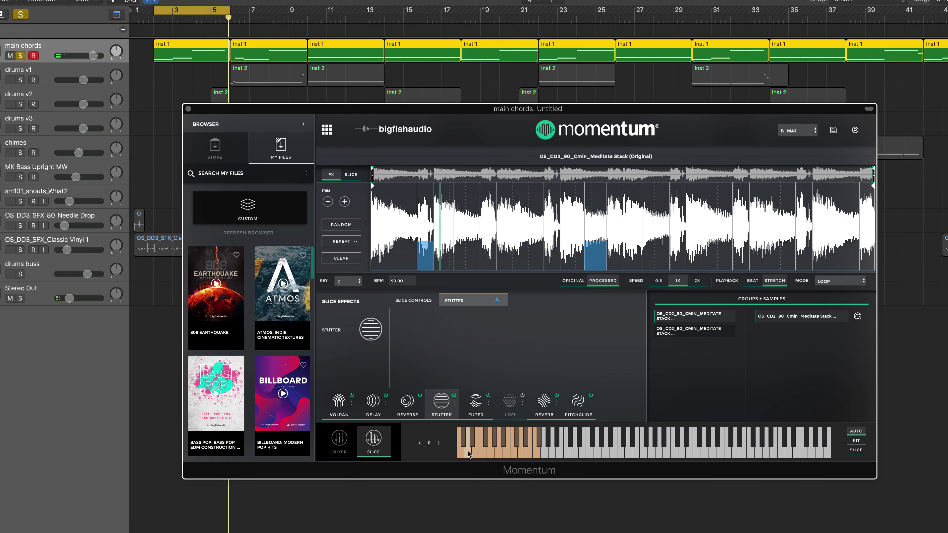
left_click(462, 445)
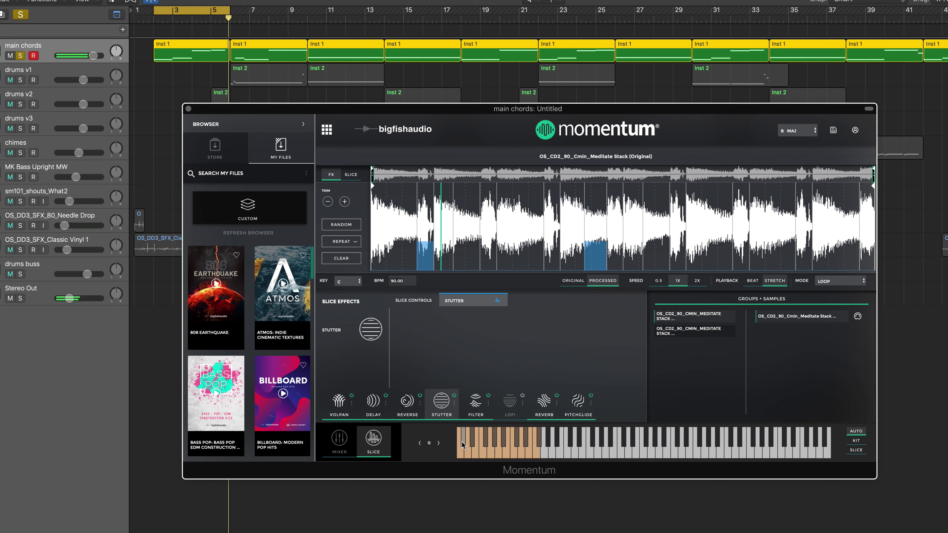
left_click(462, 445)
Try a higher stutter level on the second slice, audition it, and restore the previous level
left_click_drag(427, 245, 424, 218)
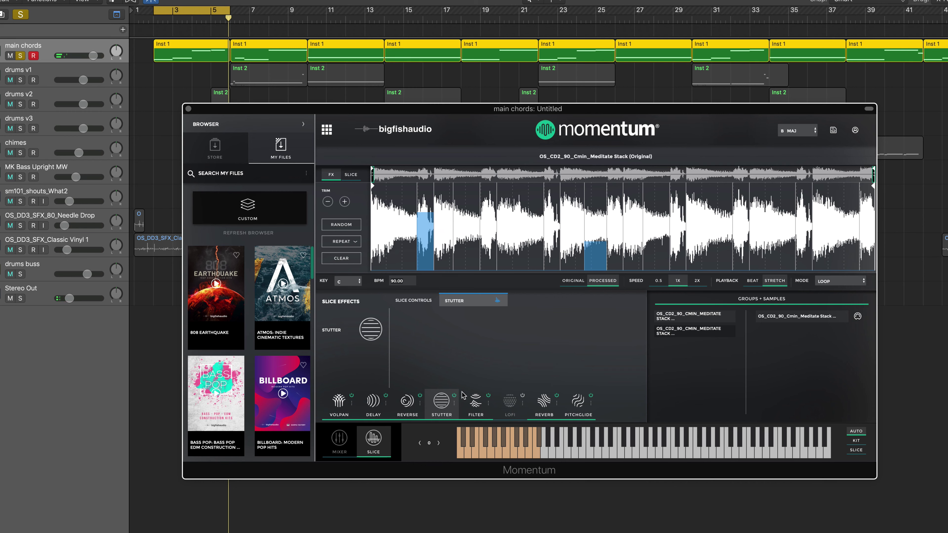
left_click(462, 446)
left_click_drag(430, 219, 426, 242)
Review the Filter, Reverb and Pitchglide effects, audition a slice, and revisit the Stutter and Delay settings
left_click(475, 400)
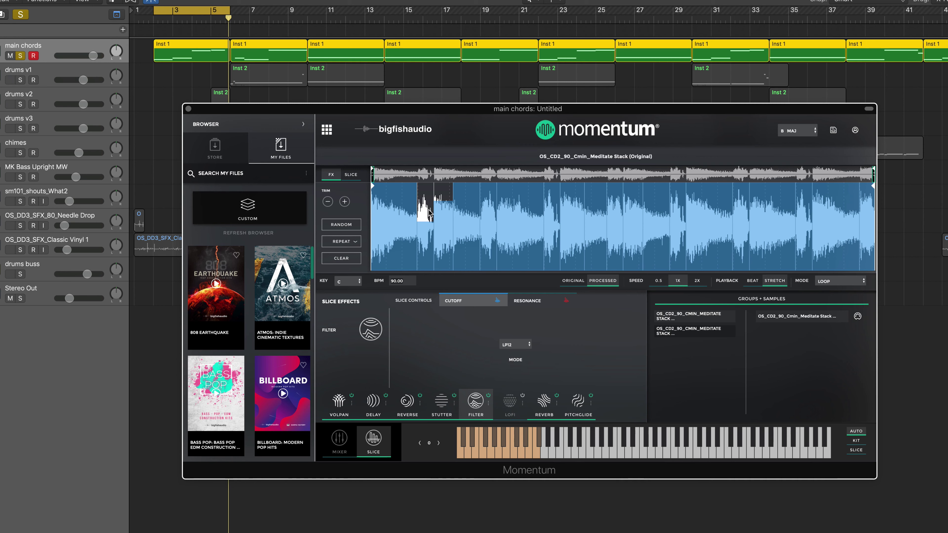
left_click(544, 401)
left_click(576, 402)
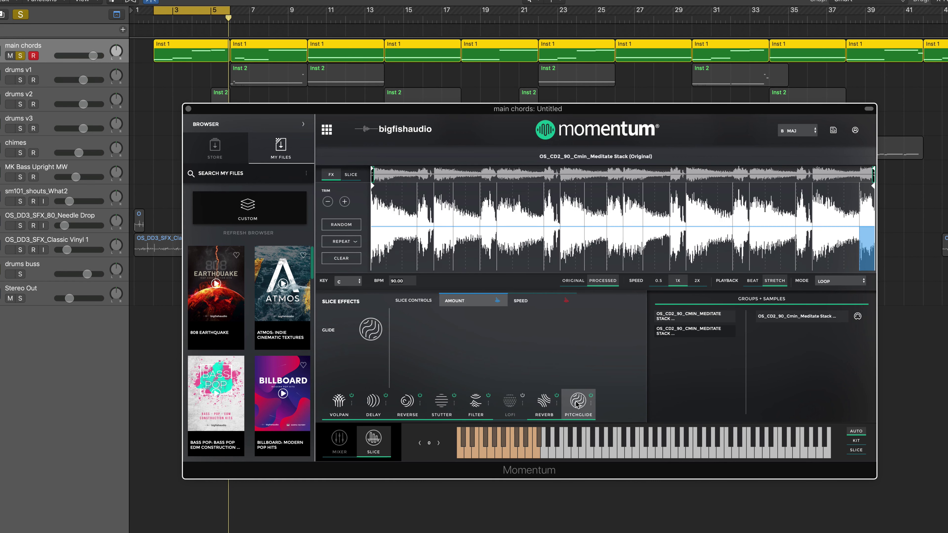
left_click(531, 453)
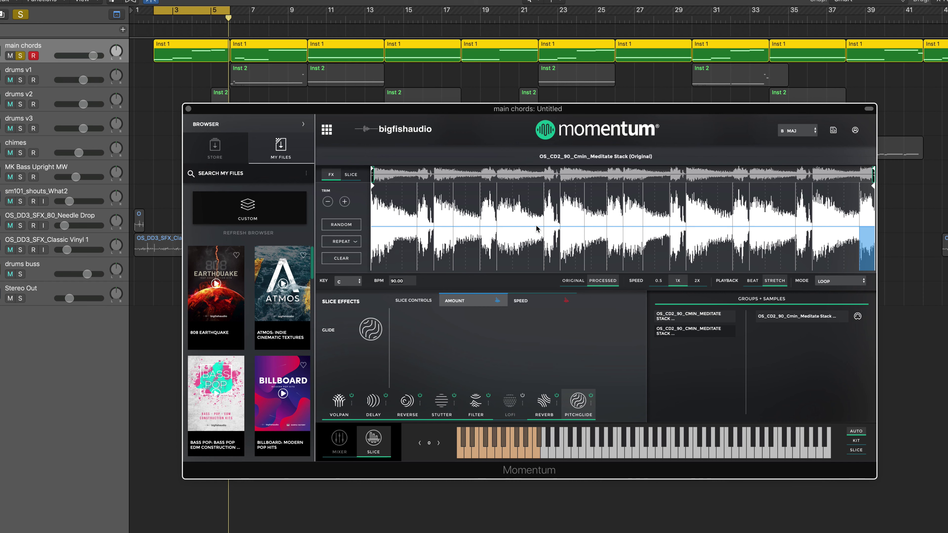
left_click(442, 407)
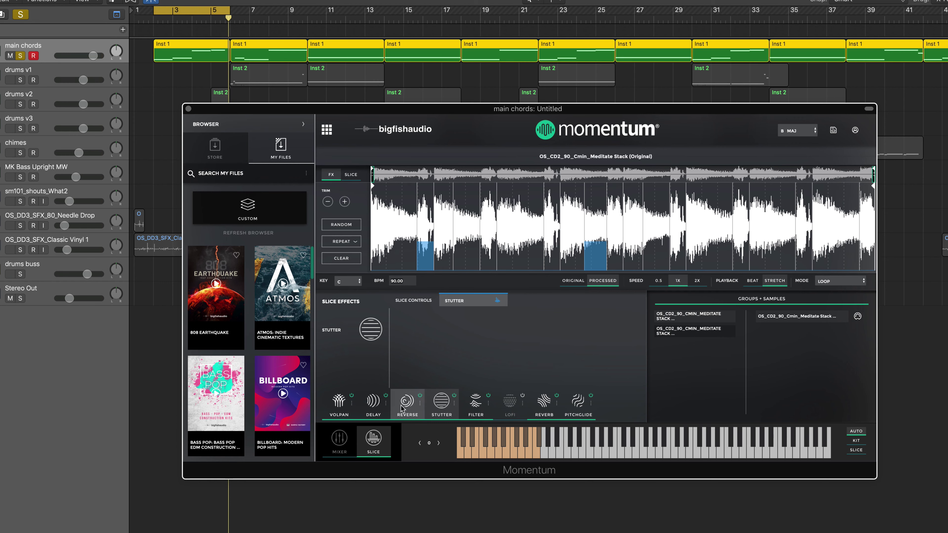
left_click(373, 403)
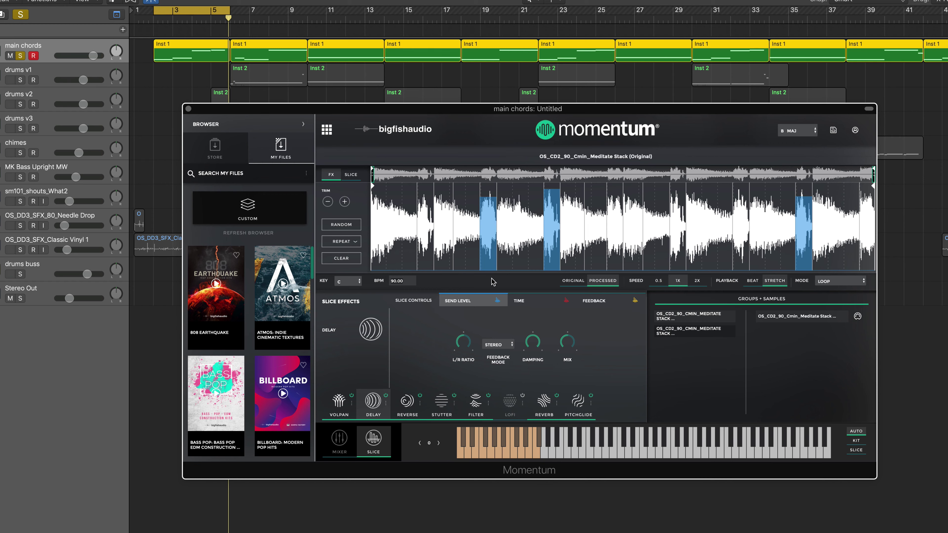
Loop the main chords over bars 18 to 22 to hear them, and return the cycle range to bars 2 to 6
left_click_drag(187, 11, 495, 45)
left_click_drag(476, 123, 476, 126)
key("space")
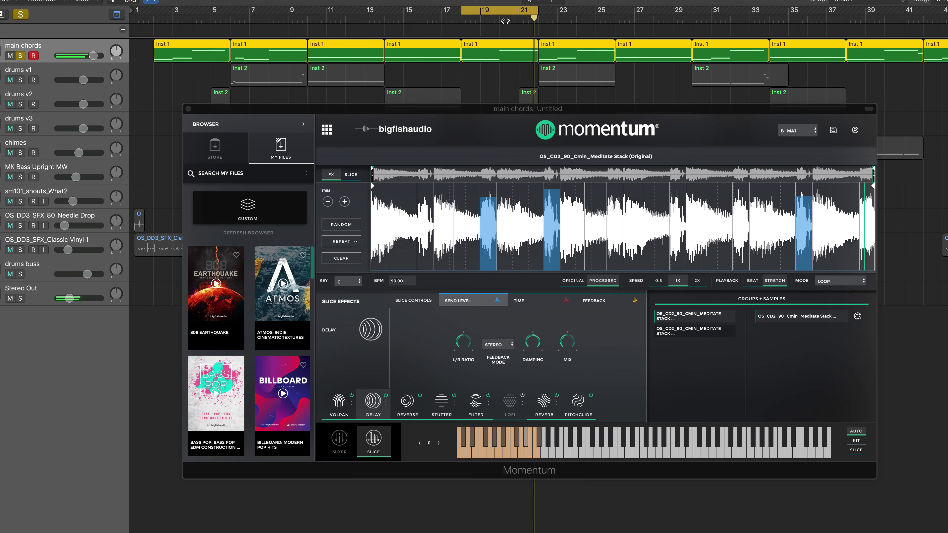
left_click_drag(479, 11, 172, 15)
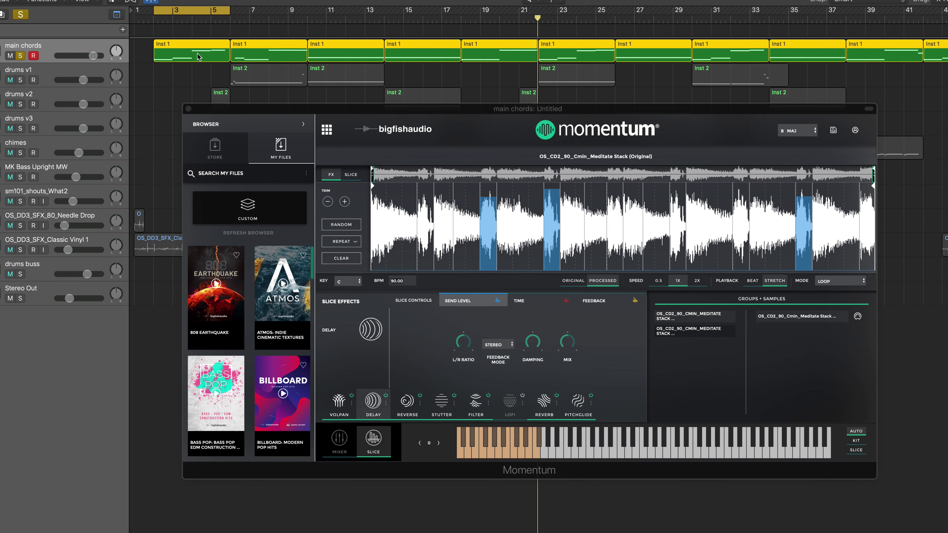
Solo only the drums v1 track, set the cycle range to bars 6 to 10, and play it
left_click_drag(217, 106, 277, 101)
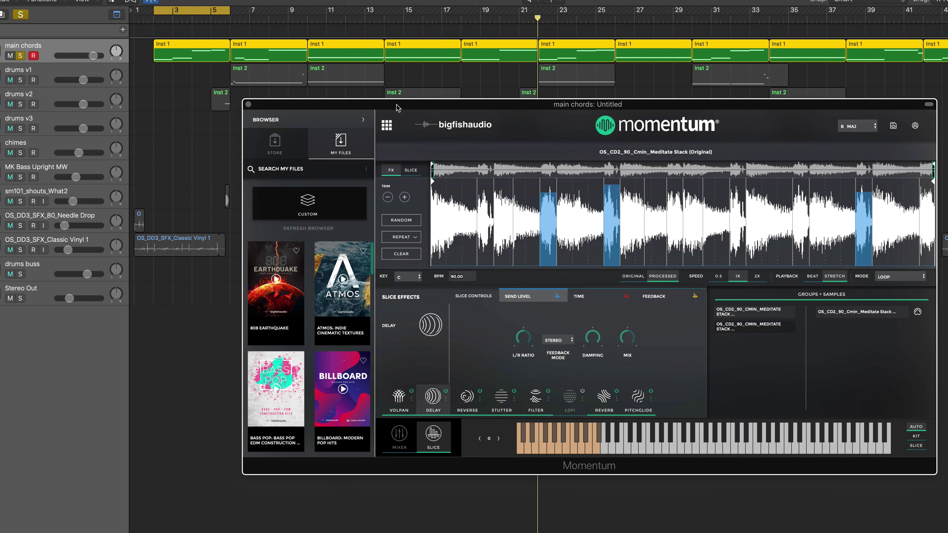
key("Down")
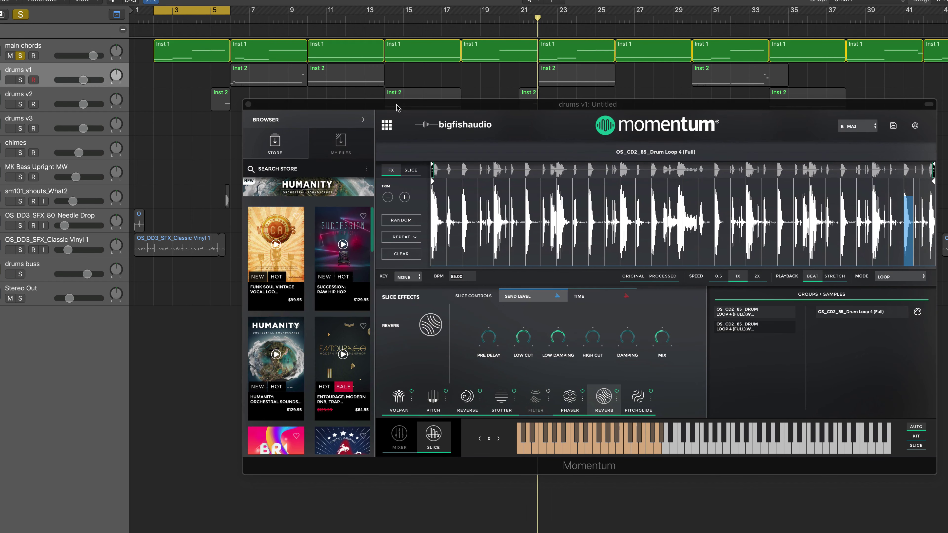
left_click(21, 79, "alt")
left_click_drag(193, 10, 270, 10)
key("space")
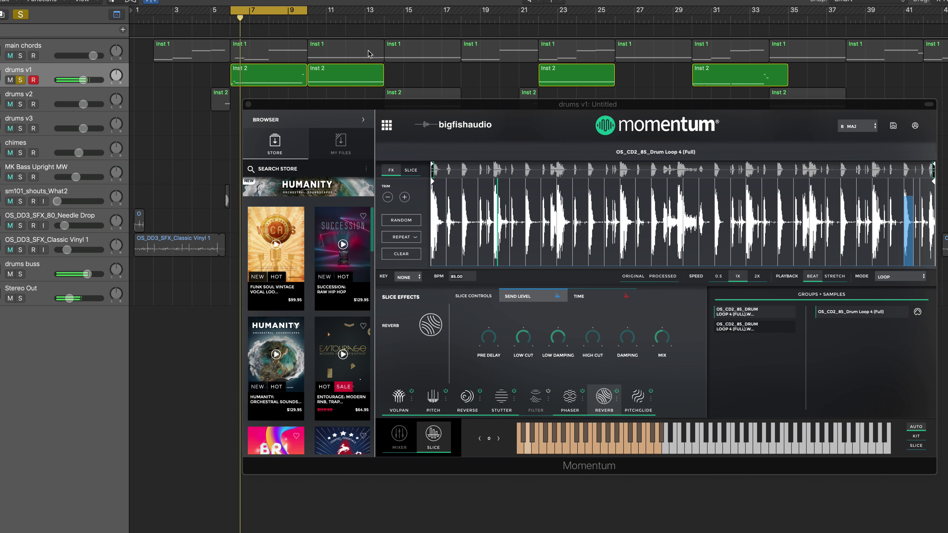
Open the notes of the first drums v1 region and review the Pitch and Stutter effects on the drum loop slices
double_click(260, 78)
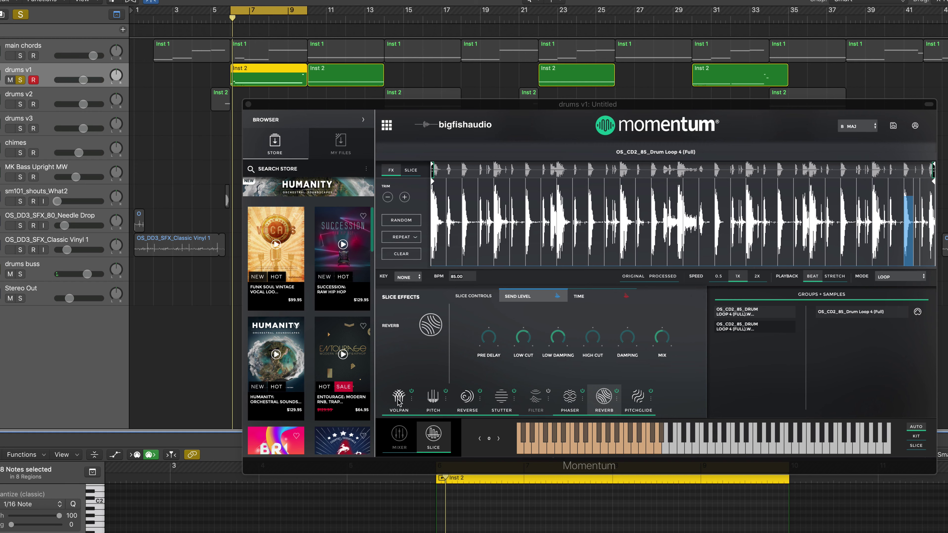
left_click(431, 401)
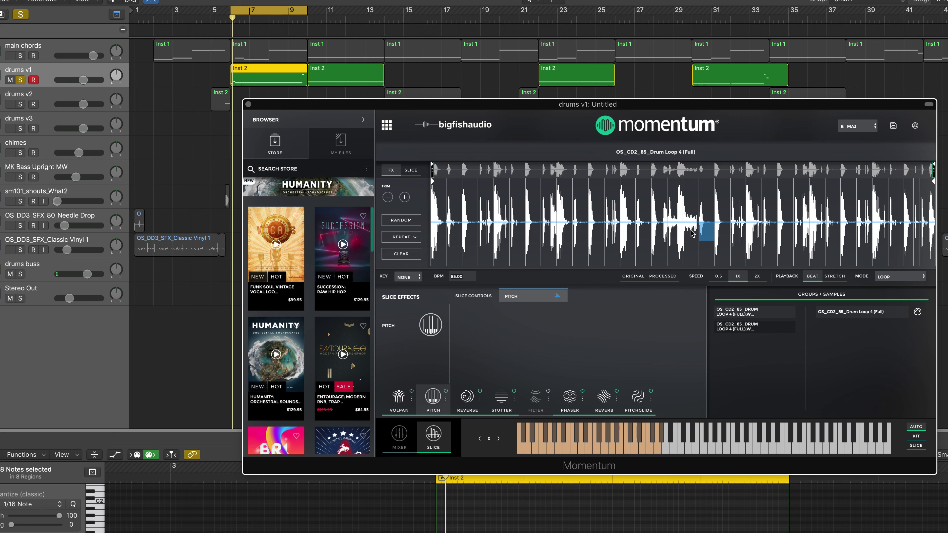
left_click(502, 399)
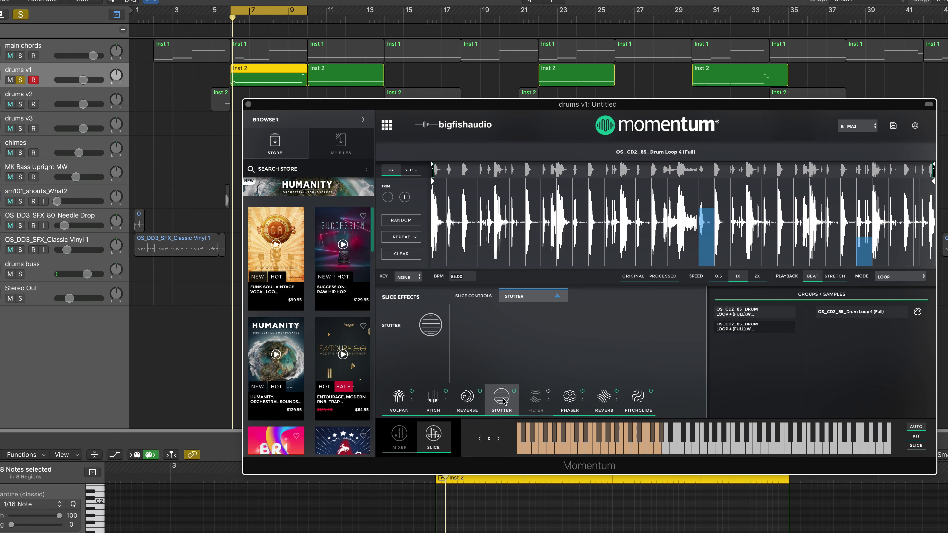
left_click(433, 399)
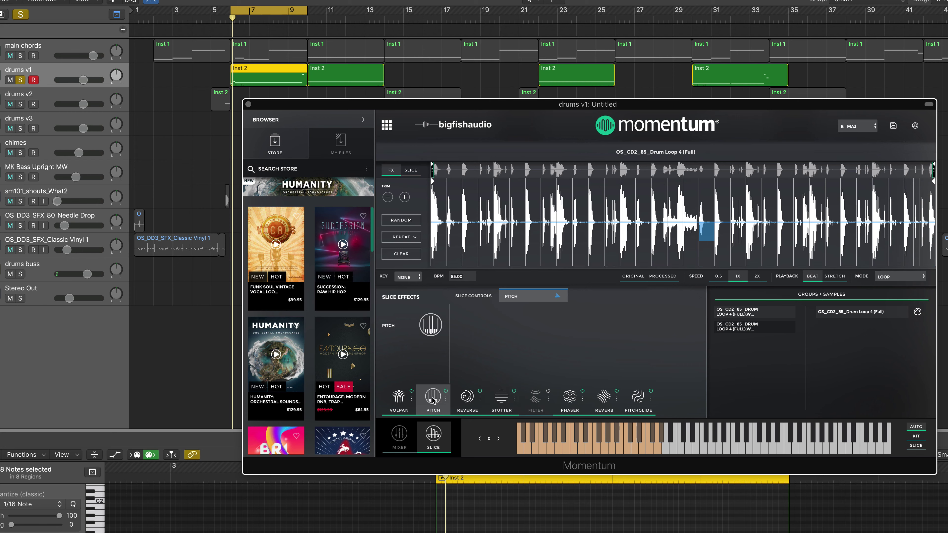
Audition a drum slice with Pitch and Stutter bypassed, and switch both effects back on
left_click(588, 445)
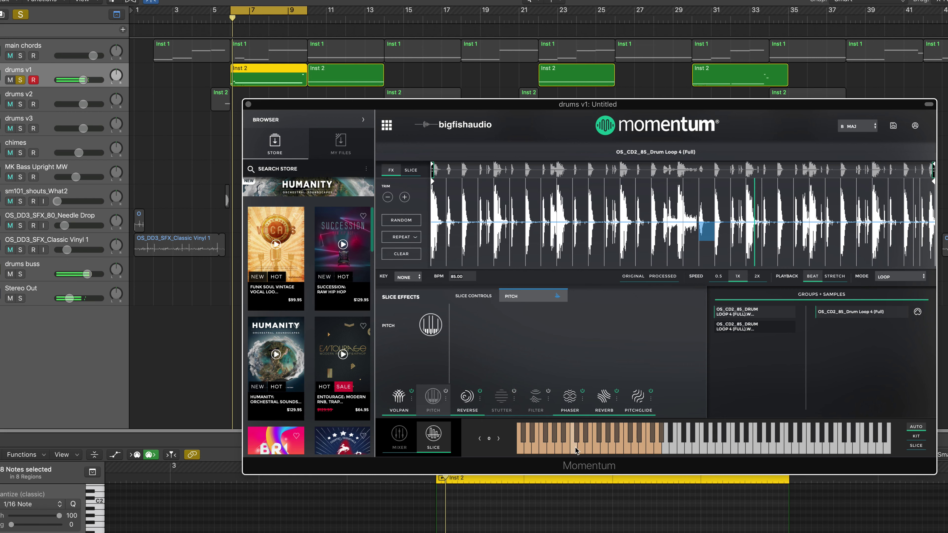
left_click(445, 391)
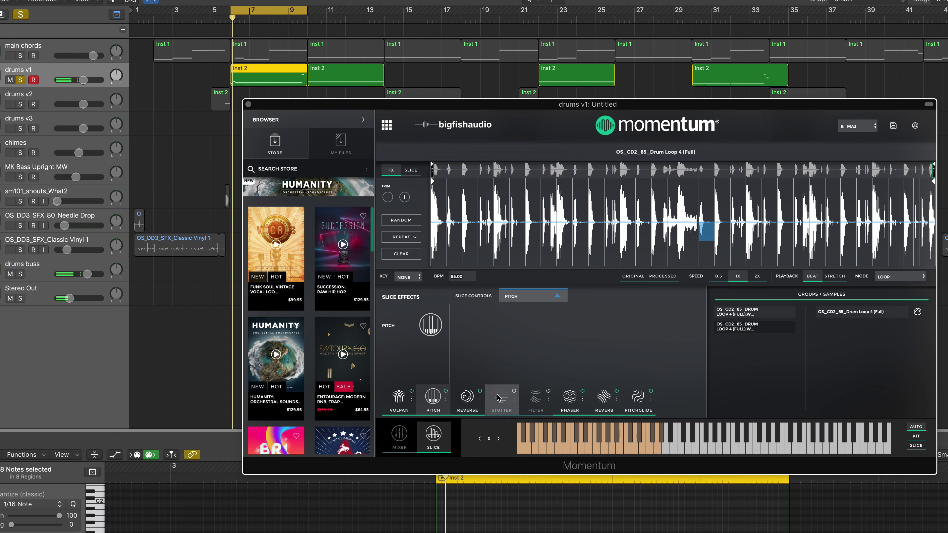
left_click(514, 391)
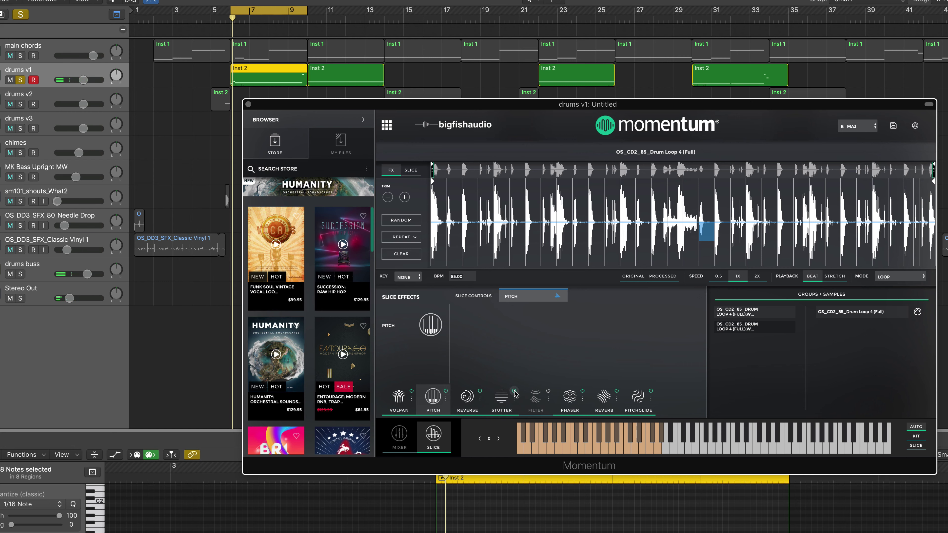
Review the Reverse, Phaser, Reverb and Pitchglide effects of the drum loop, auditioning the affected slices
left_click(467, 396)
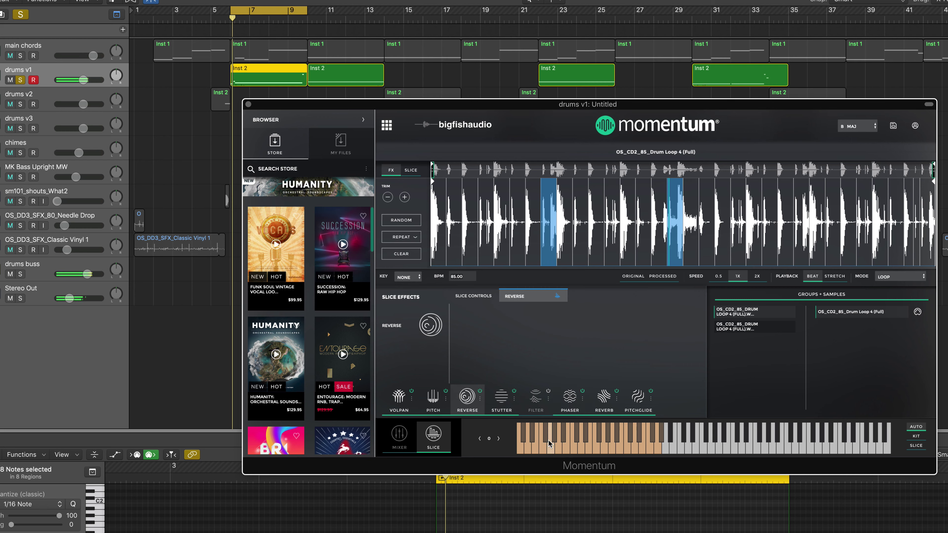
left_click(570, 397)
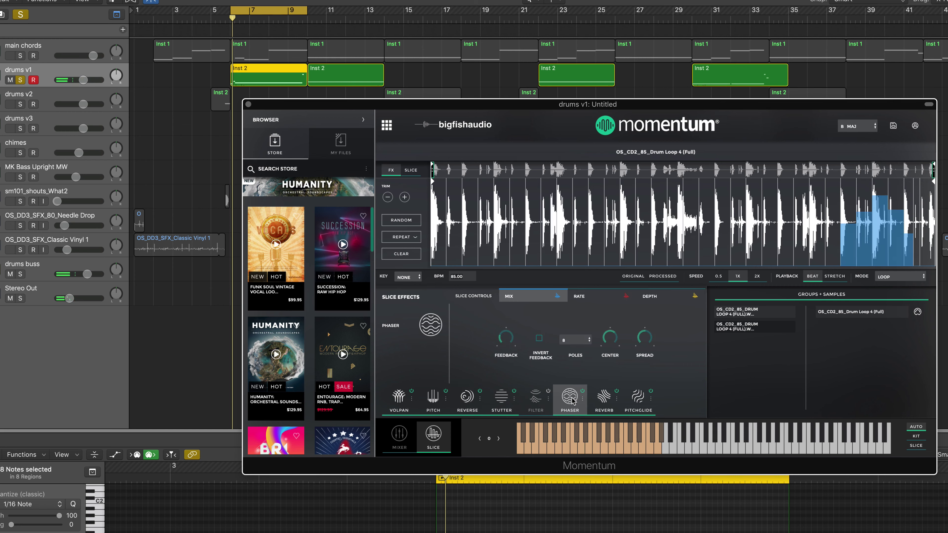
left_click(604, 442)
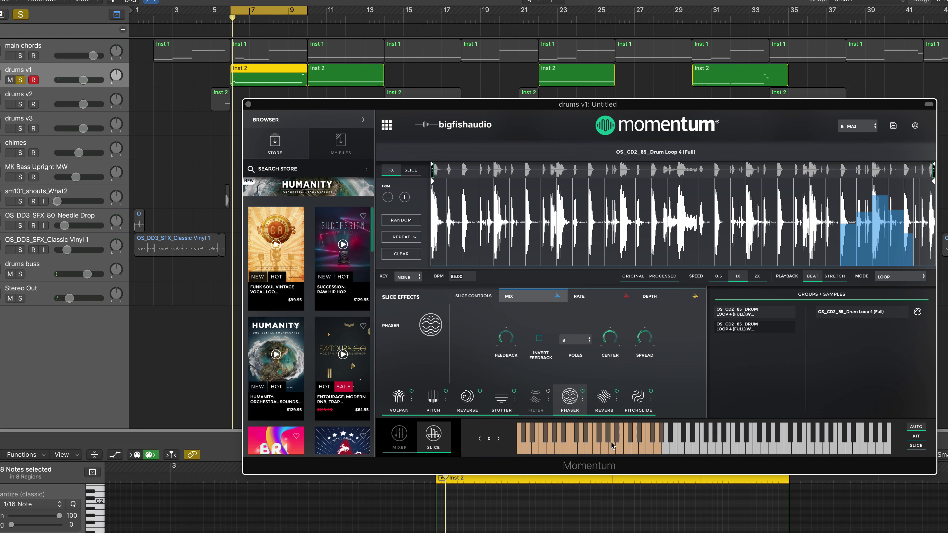
left_click(603, 396)
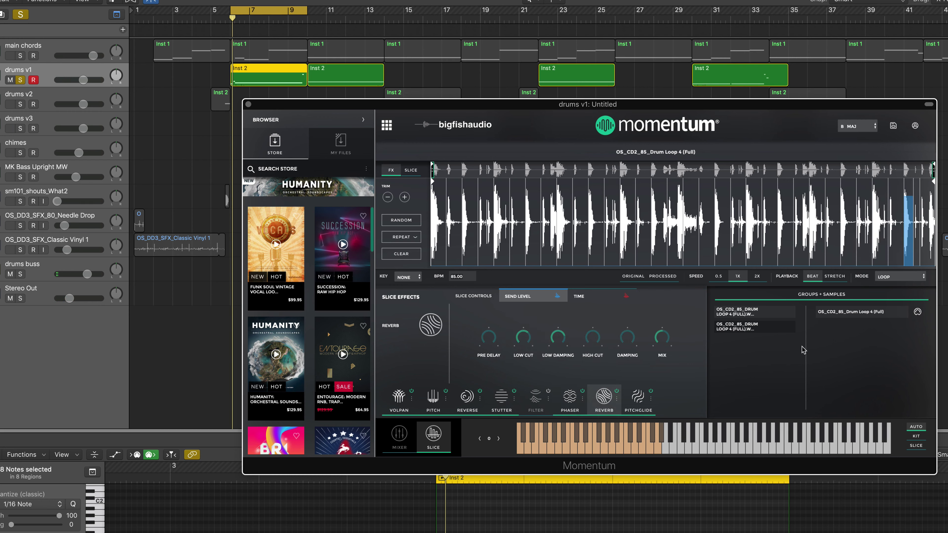
left_click(642, 442)
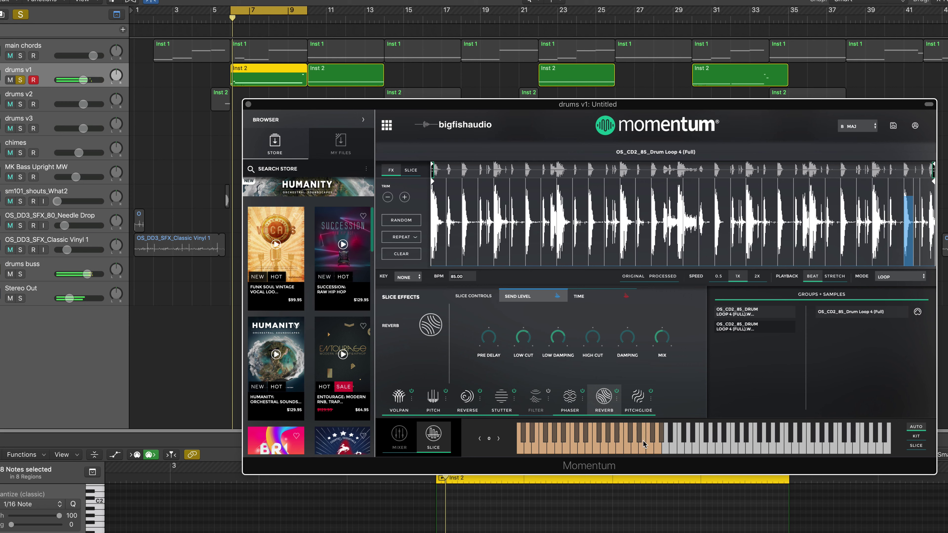
left_click(638, 397)
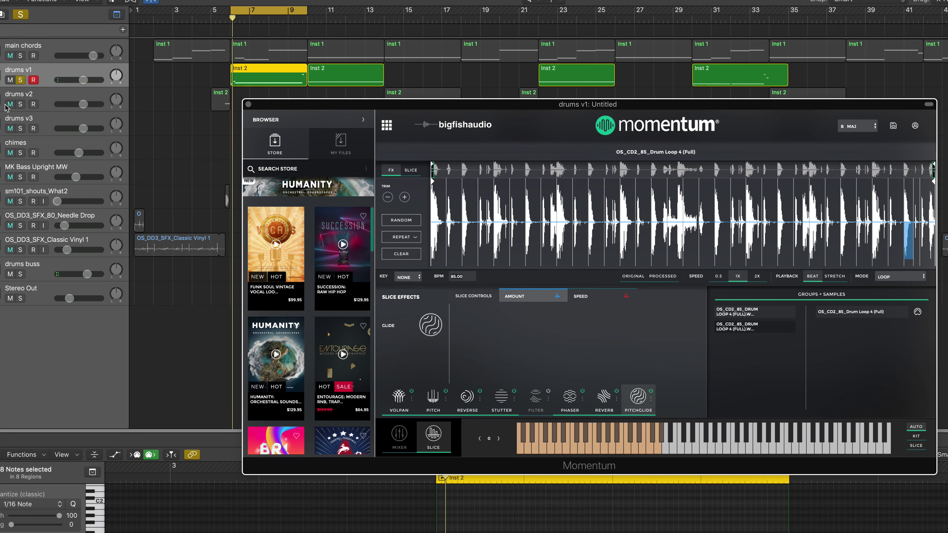
Solo only the chimes track, set the cycle range to bars 10 to 14, and play it
left_click(49, 145)
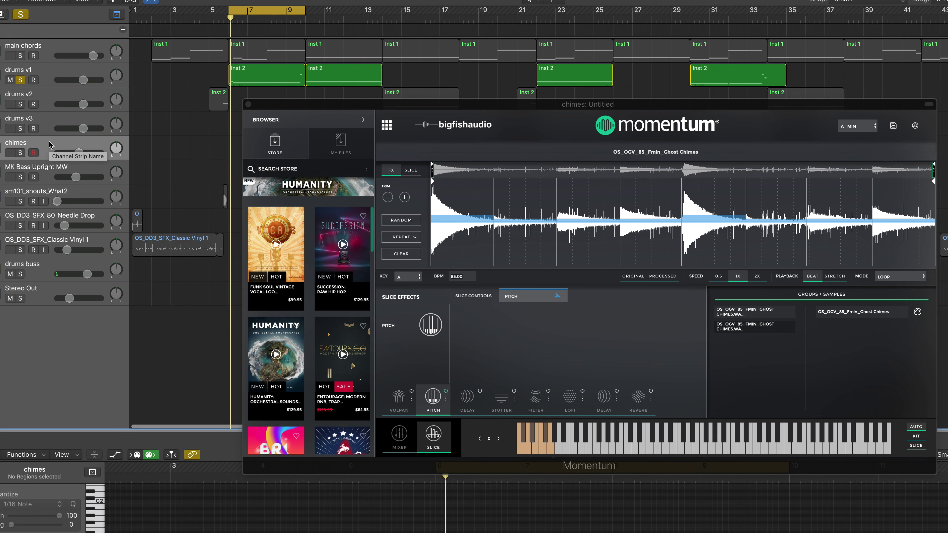
left_click_drag(258, 11, 335, 11)
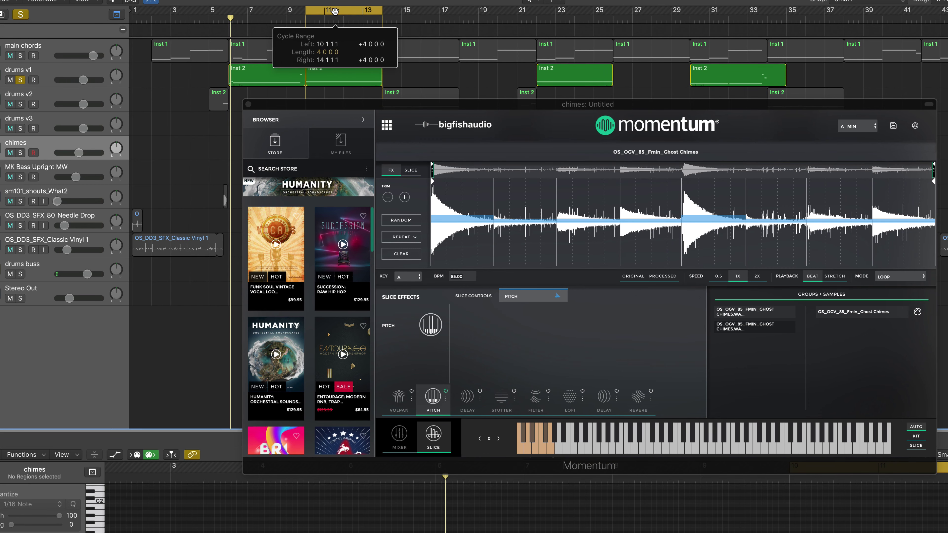
left_click(20, 153, "alt")
key("space")
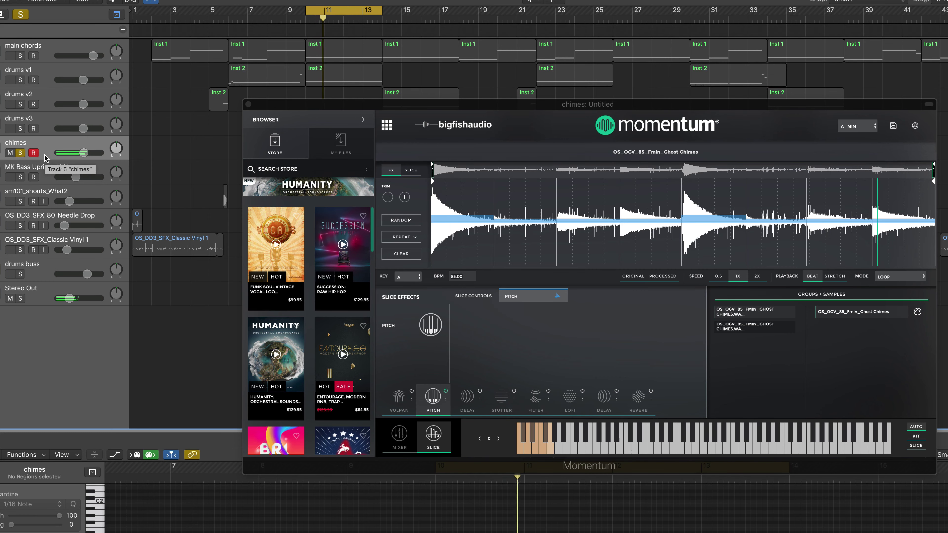
Move the Momentum window clear of the chimes regions and compare the two Ghost Chimes samples, auditioning slices of the second
left_click_drag(414, 110, 391, 169)
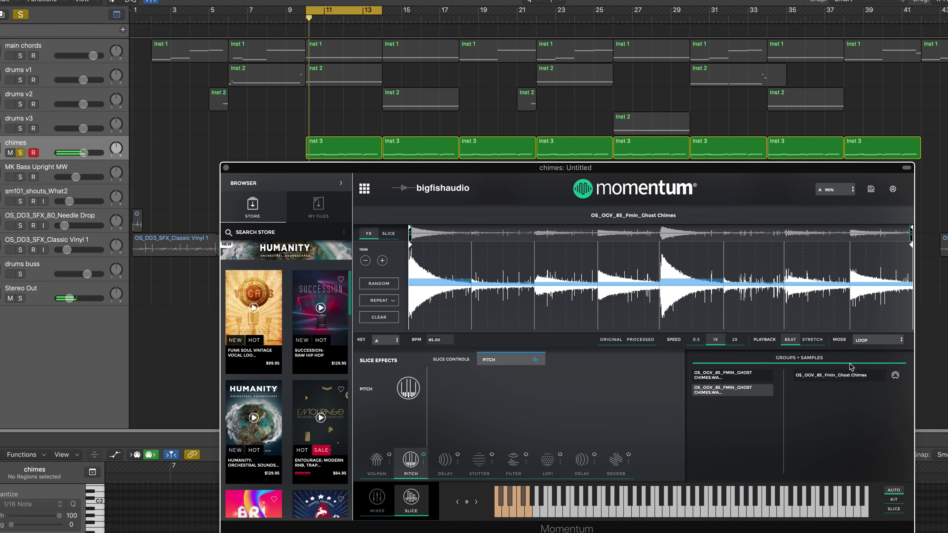
left_click(722, 374)
left_click(721, 387)
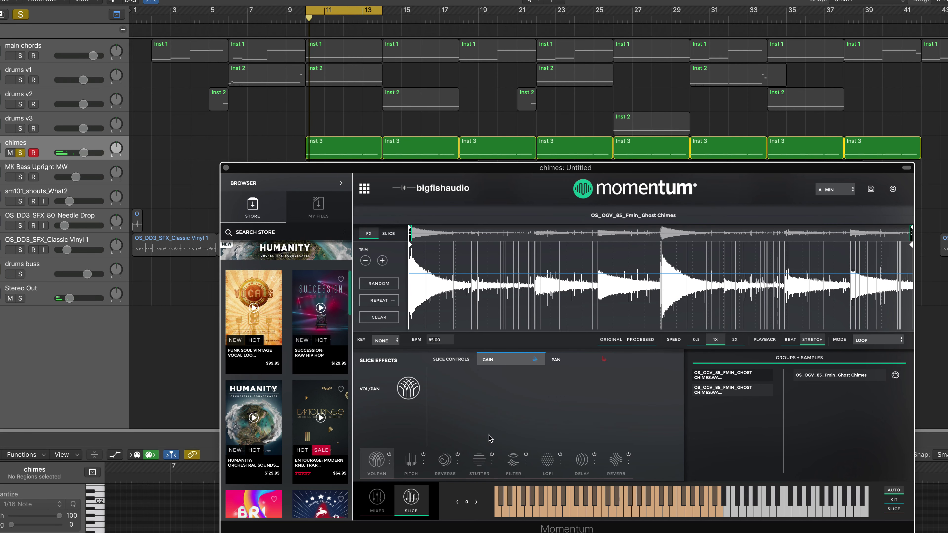
left_click(498, 511)
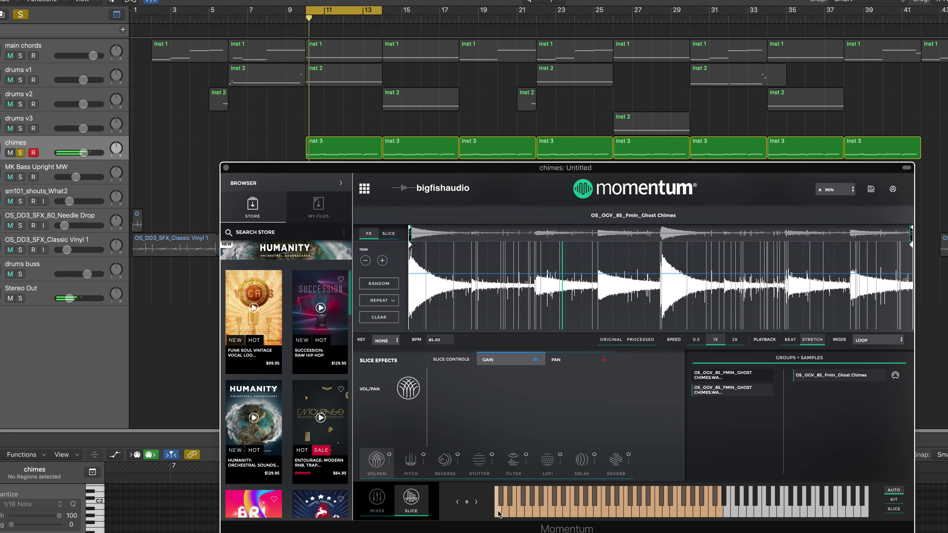
left_click_drag(497, 511, 498, 512)
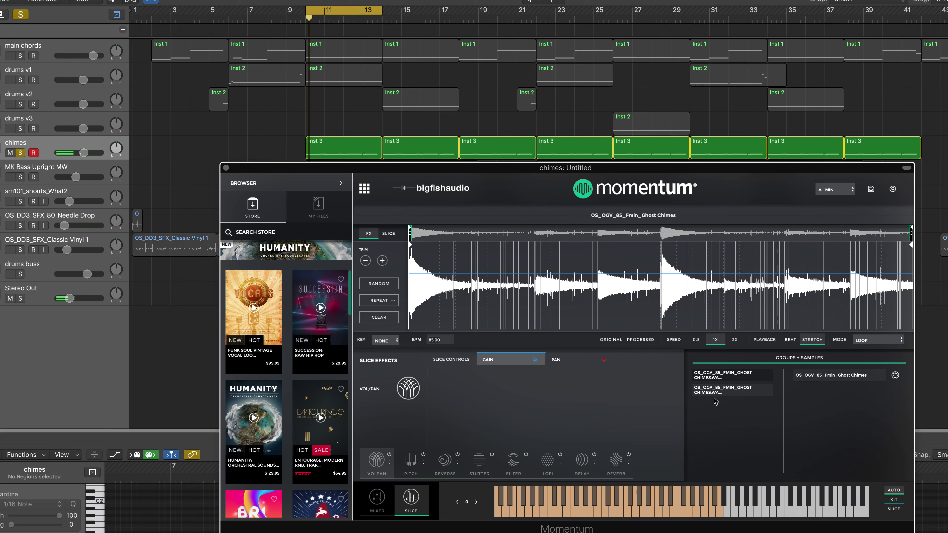
left_click(823, 375)
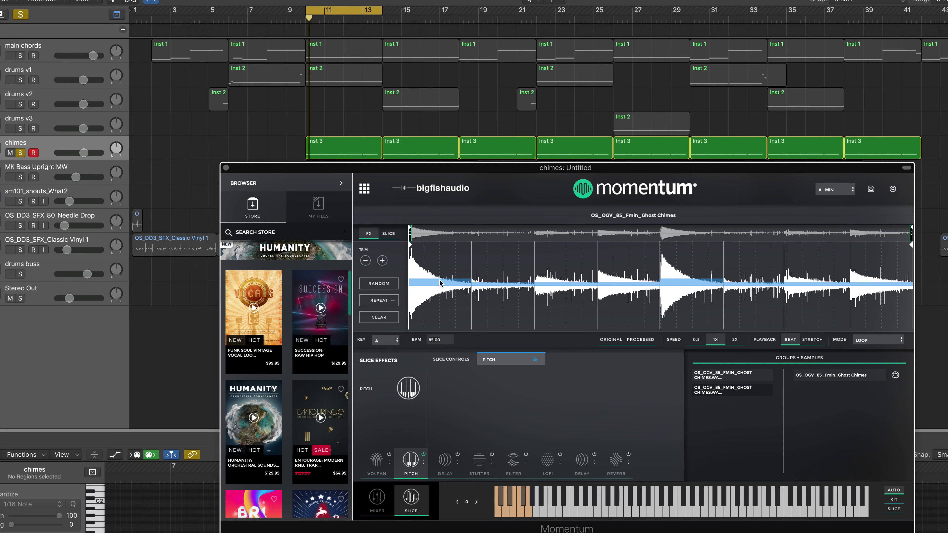
Inspect the first Ghost Chimes channel's tuning in the mixer, and return to the slice view to play the chimes loop
left_click(376, 498)
mouse_move(380, 314)
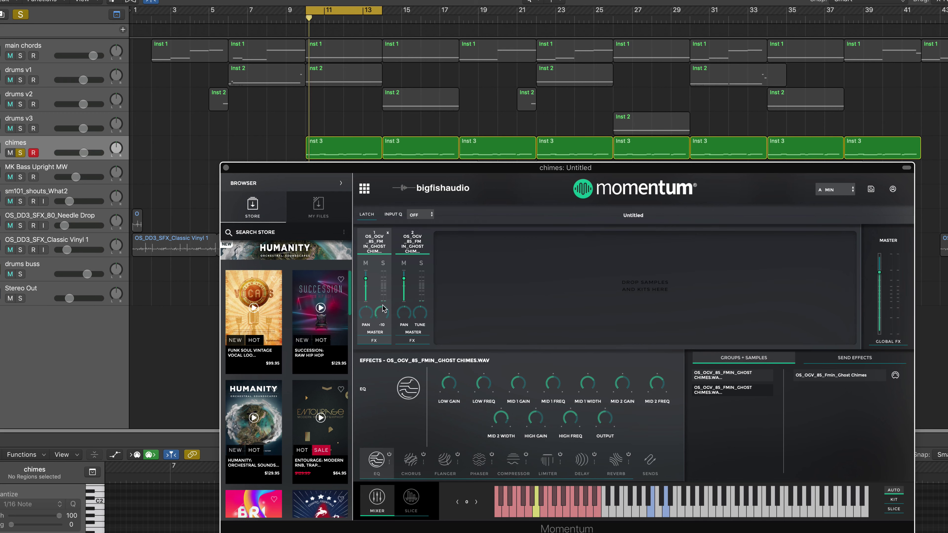
left_click_drag(383, 308, 386, 314)
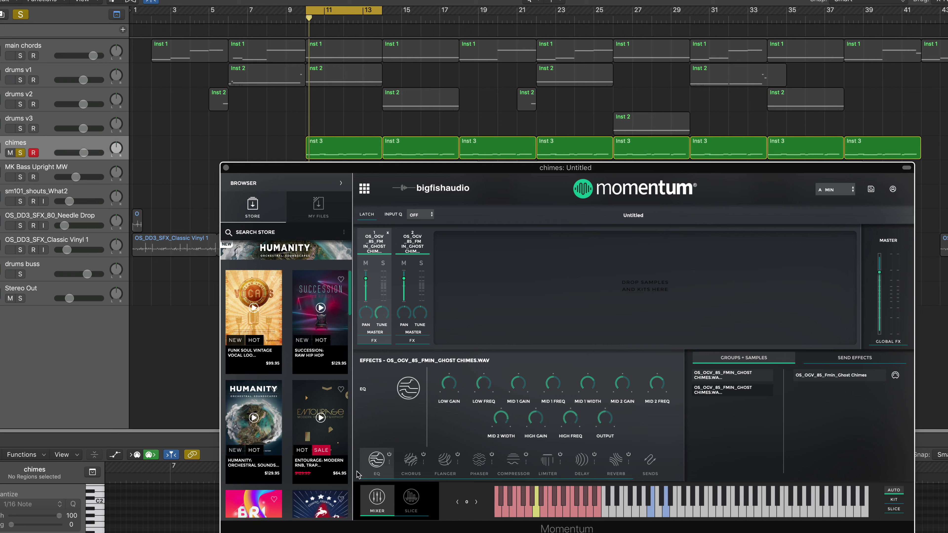
left_click(412, 501)
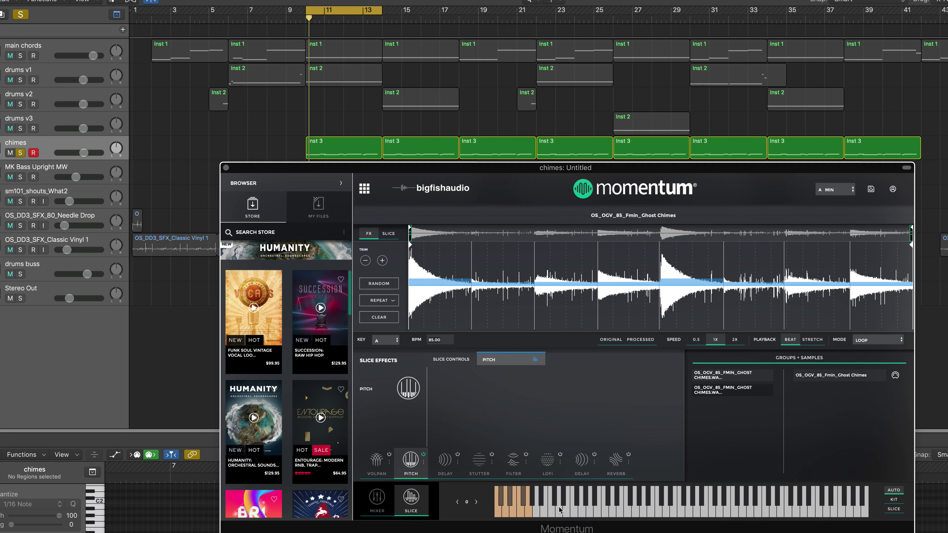
key("space")
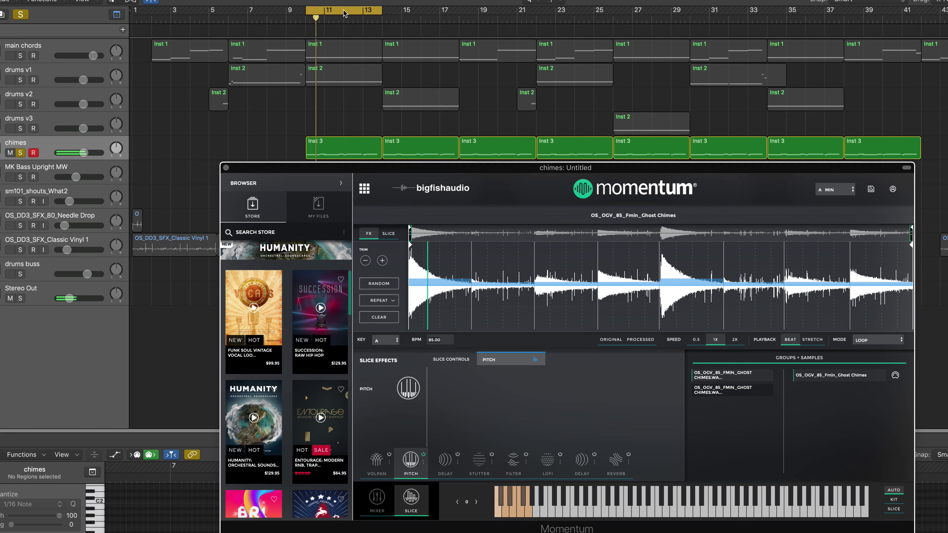
Clear all solos and play the full arrangement from the beginning with cycling off, keeping the Momentum window clear of the track list
left_click_drag(426, 169, 462, 127)
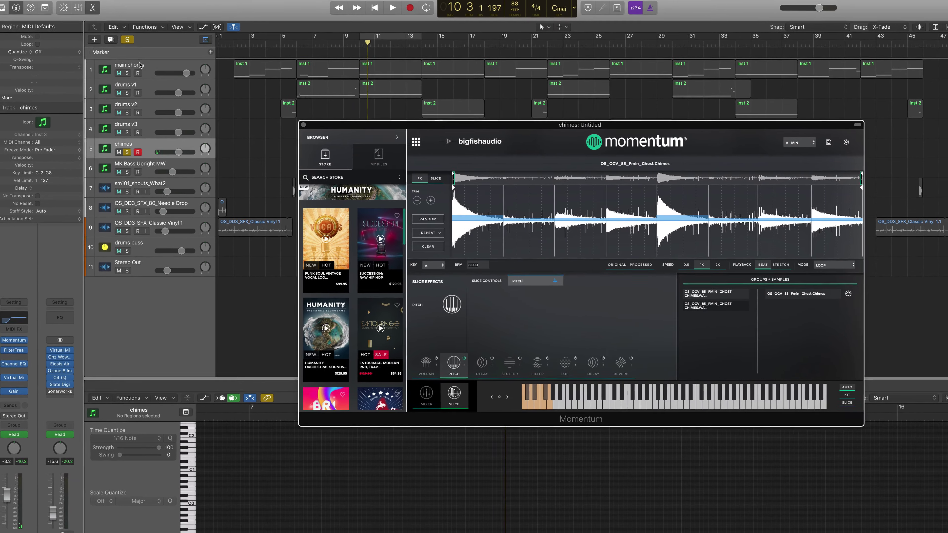
left_click(136, 43)
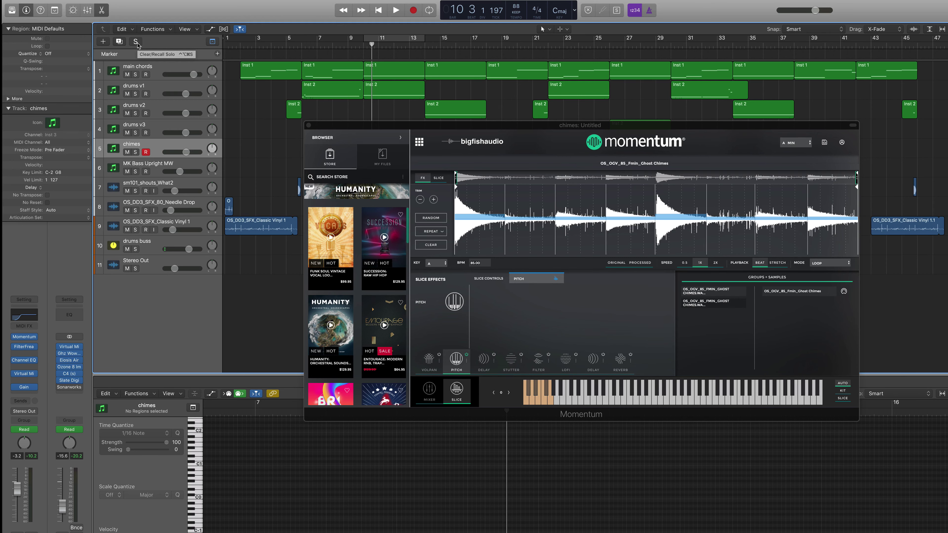
key("Return")
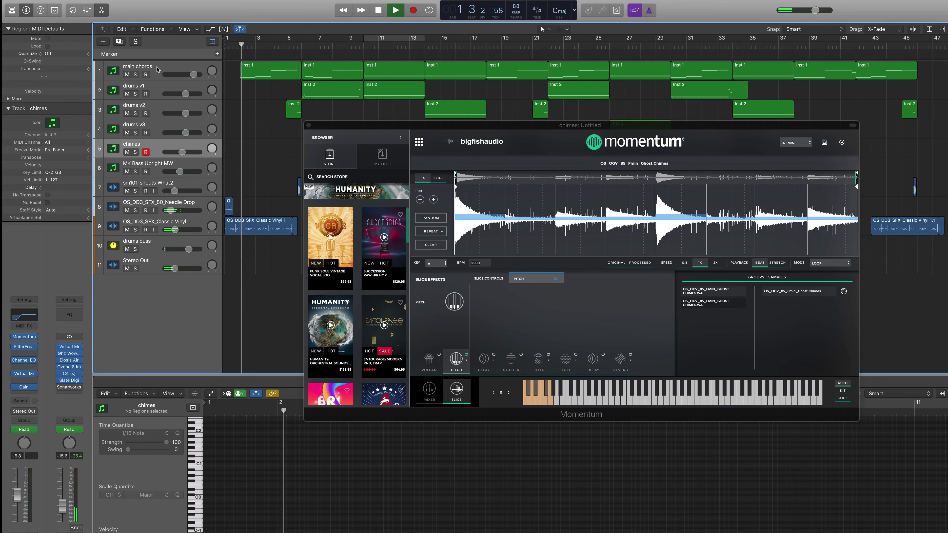
Show the main chords instance during playback and review its Stutter and Reverb slice effects
left_click(156, 69)
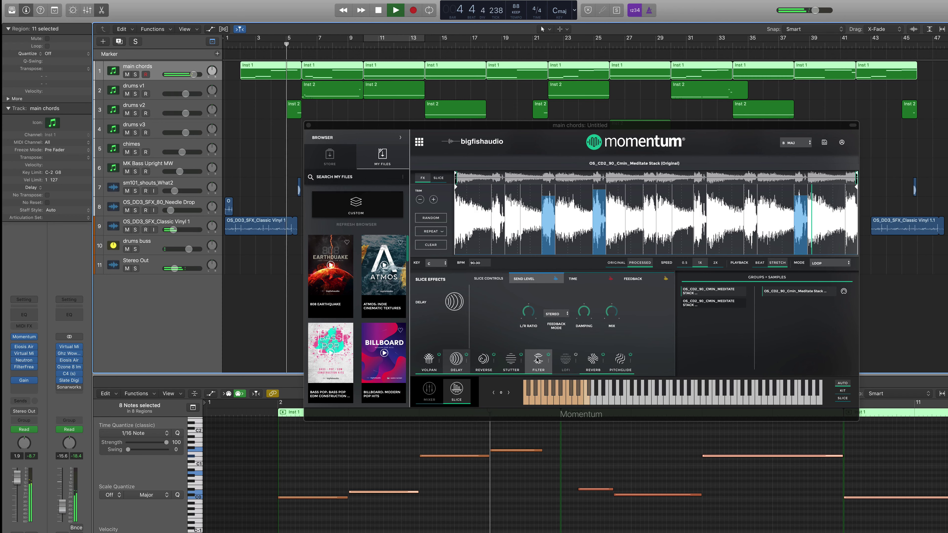
left_click(509, 360)
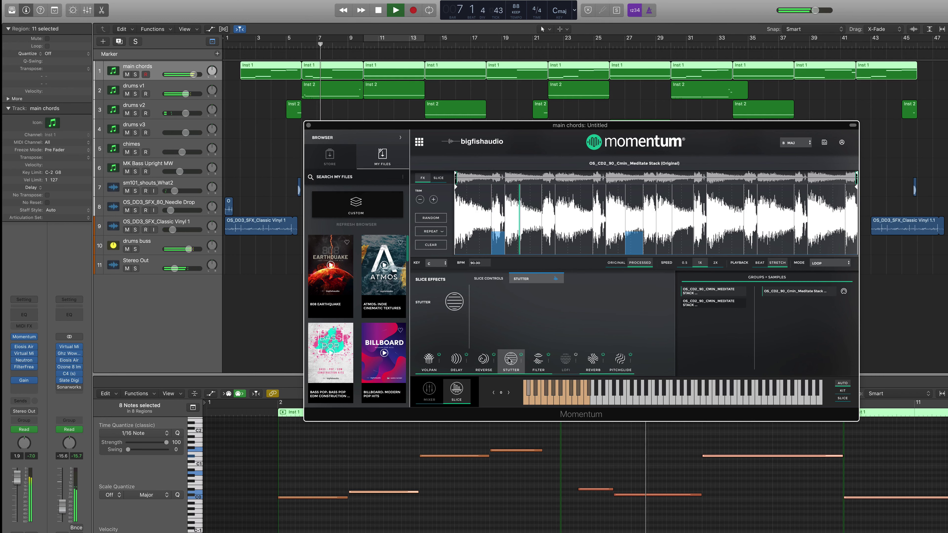
left_click(593, 360)
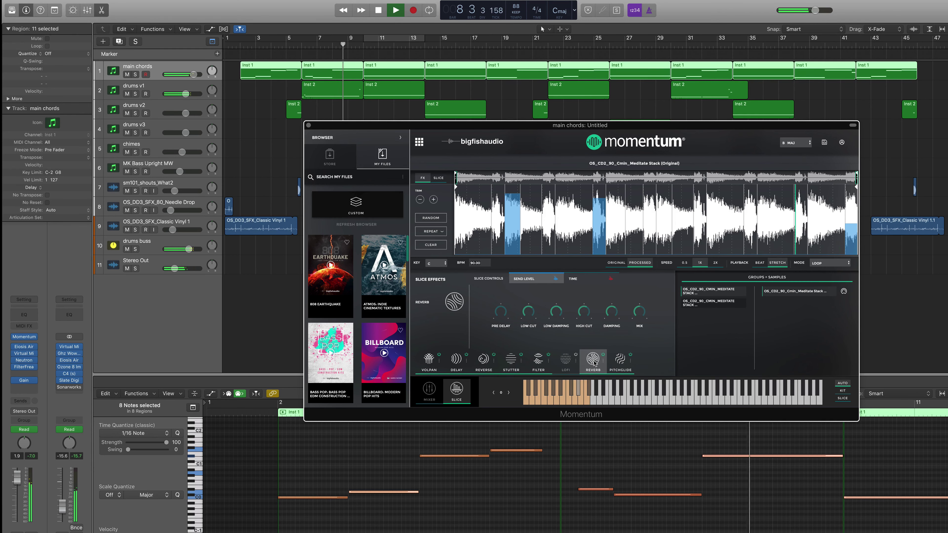
Show the drums v1 instance during playback and review its Phaser and Reverse slice effects
left_click(152, 88)
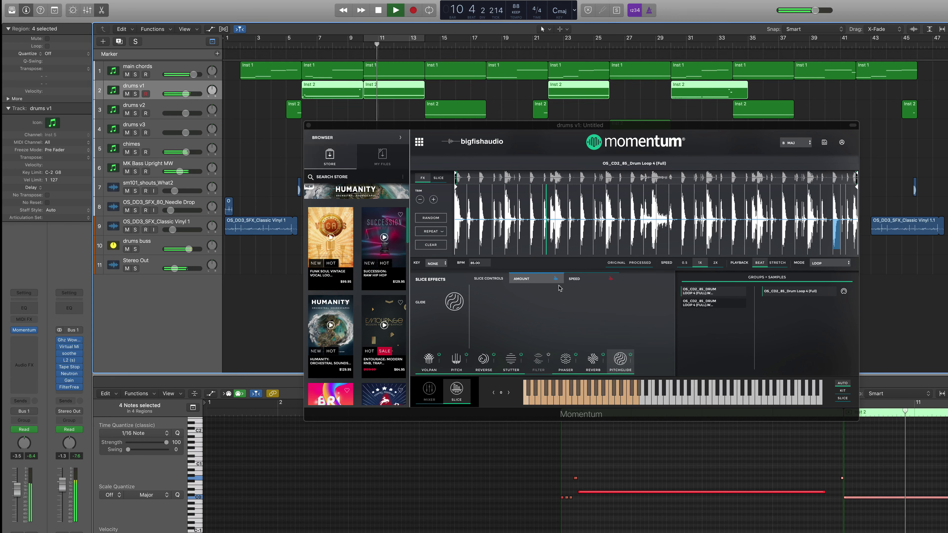
left_click(565, 361)
left_click(566, 361)
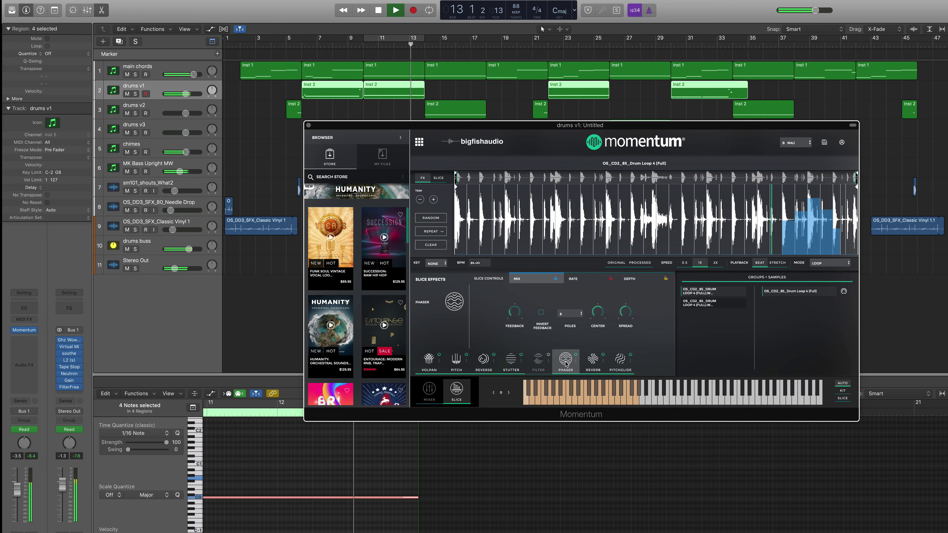
left_click(483, 360)
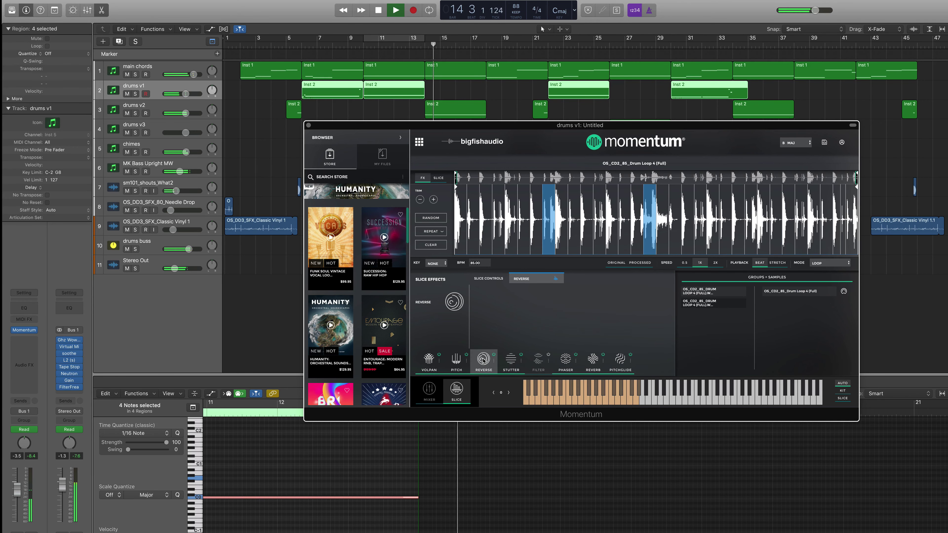
Follow the playback through the Momentum instances of drums v2, chimes and main chords
left_click(163, 107)
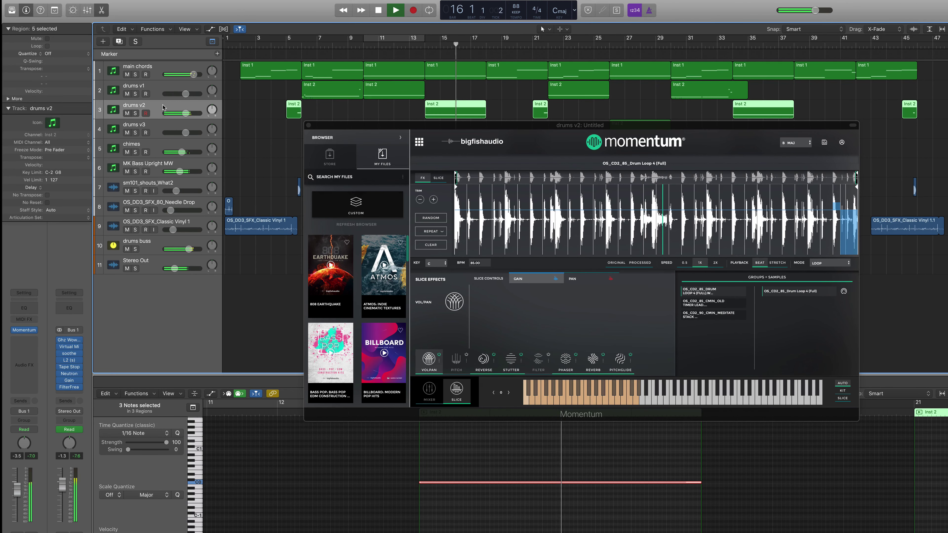
left_click(157, 144)
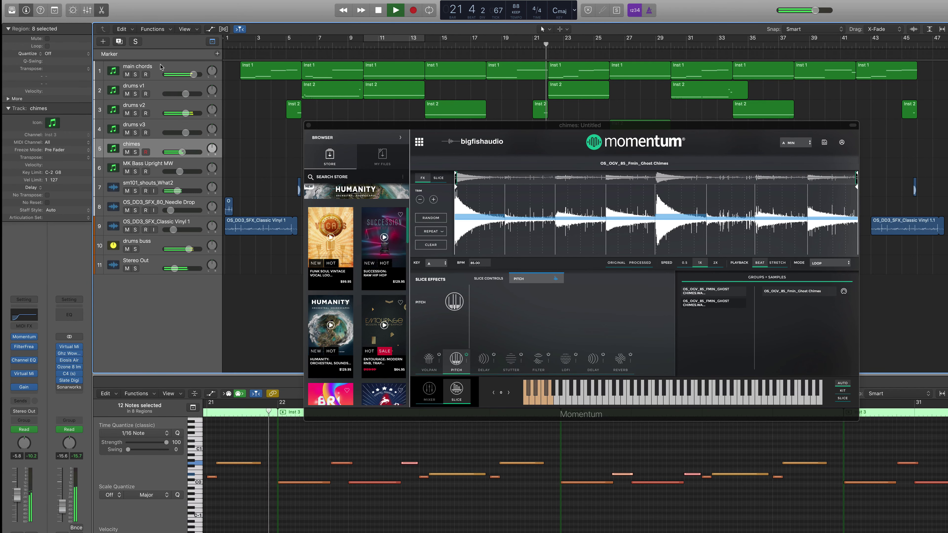
left_click(160, 67)
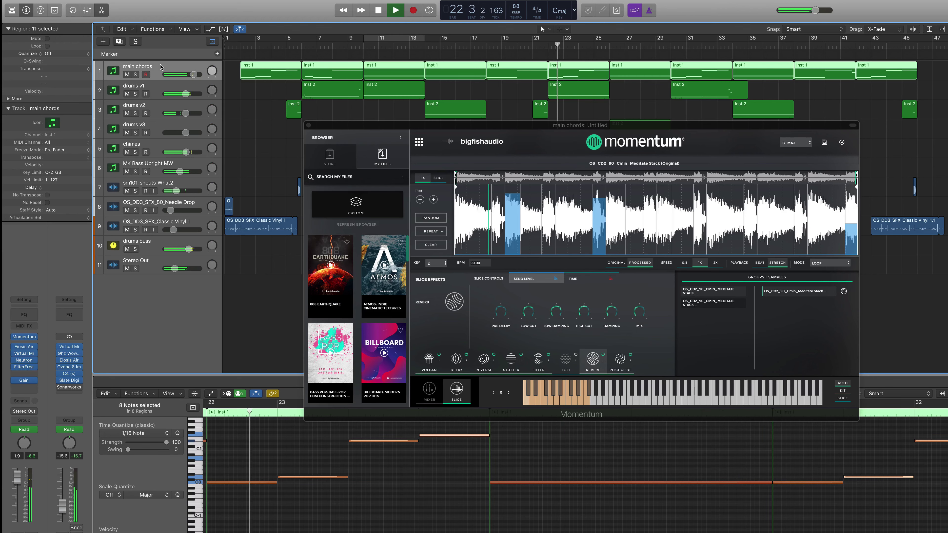